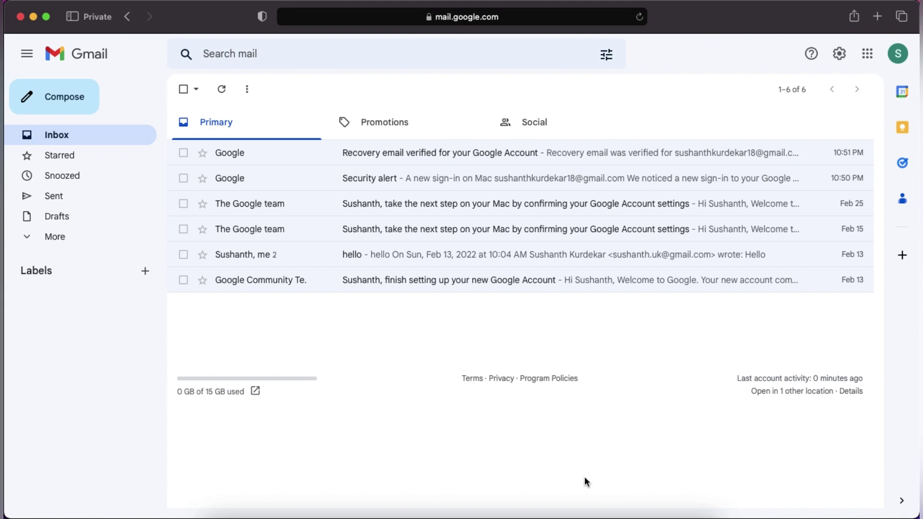
- Open Google Account's Security page from the avatar menu and scroll to Signing in to Google
click(898, 55)
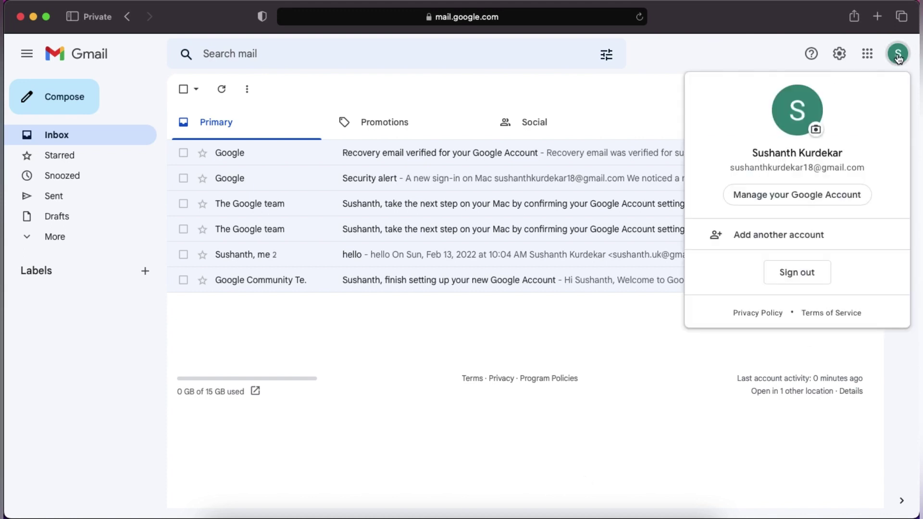
click(804, 199)
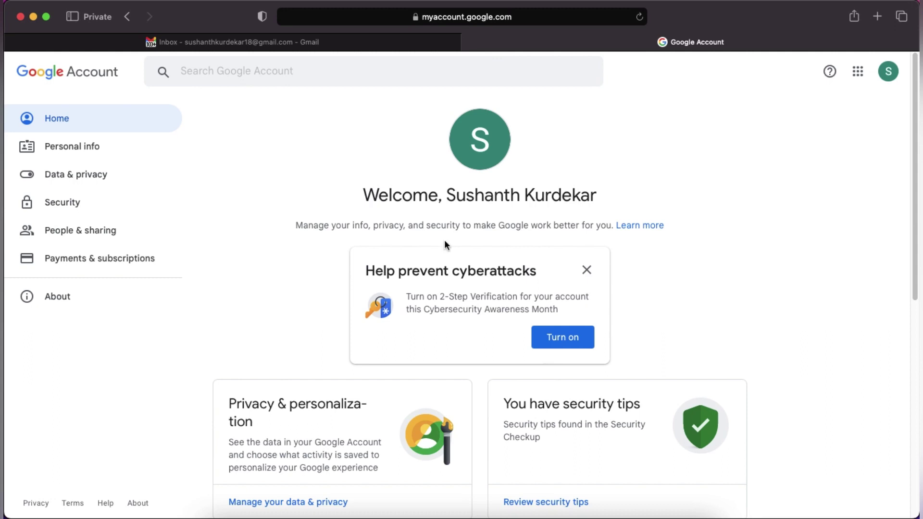
click(77, 203)
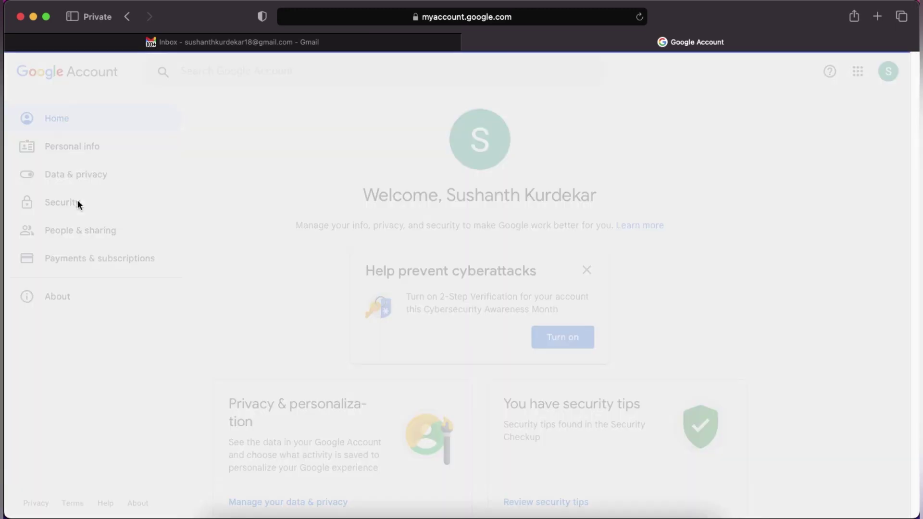
scroll(470, 340, down, 5)
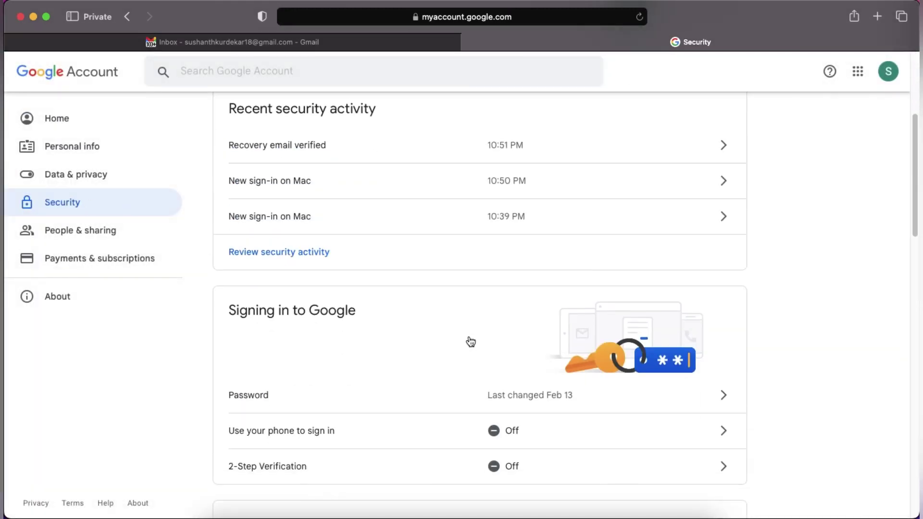
scroll(470, 341, down, 4)
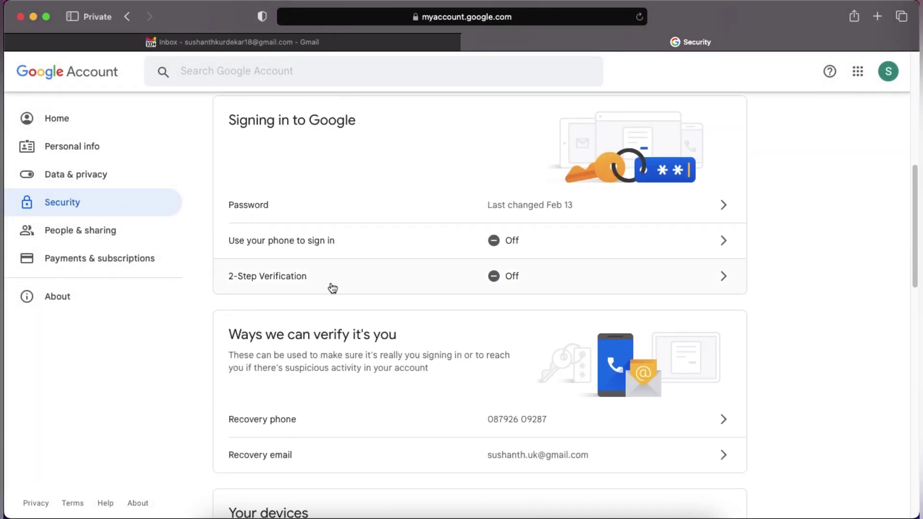
- Start 2-Step Verification setup and re-confirm the account with the saved password
click(470, 278)
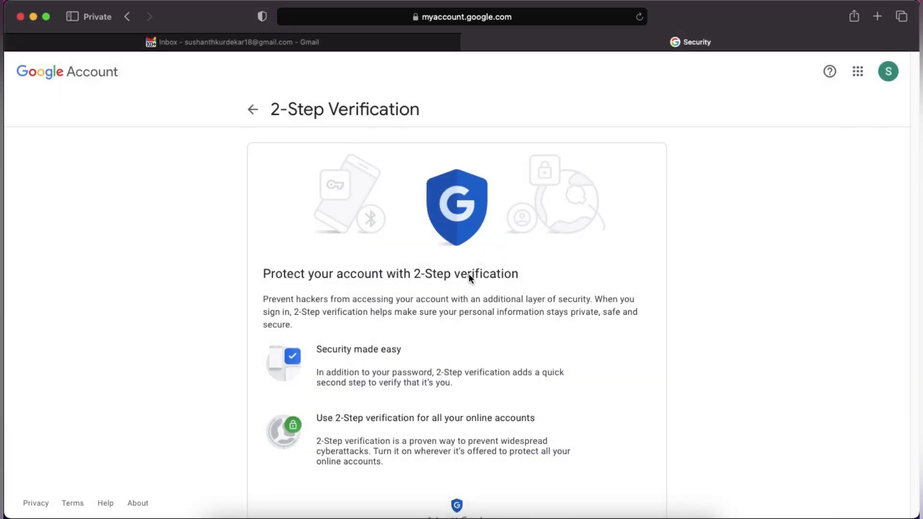
scroll(474, 368, down, 3)
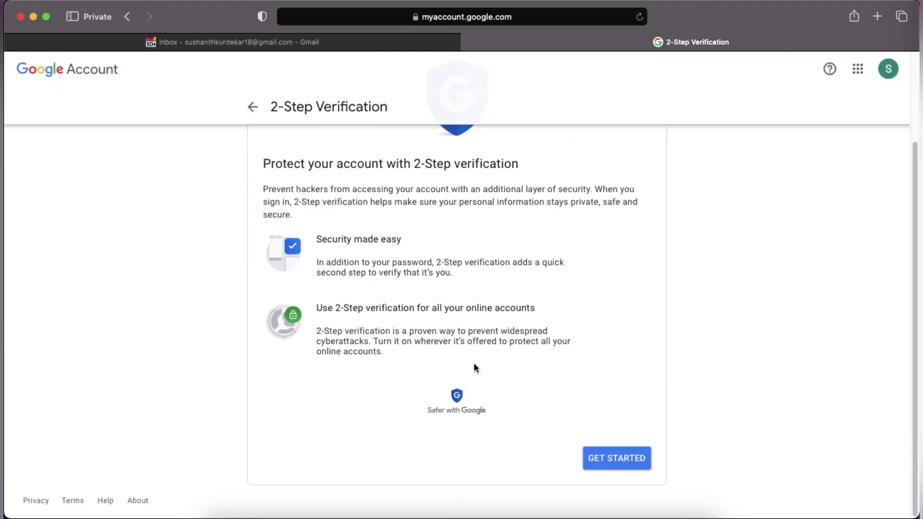
click(619, 462)
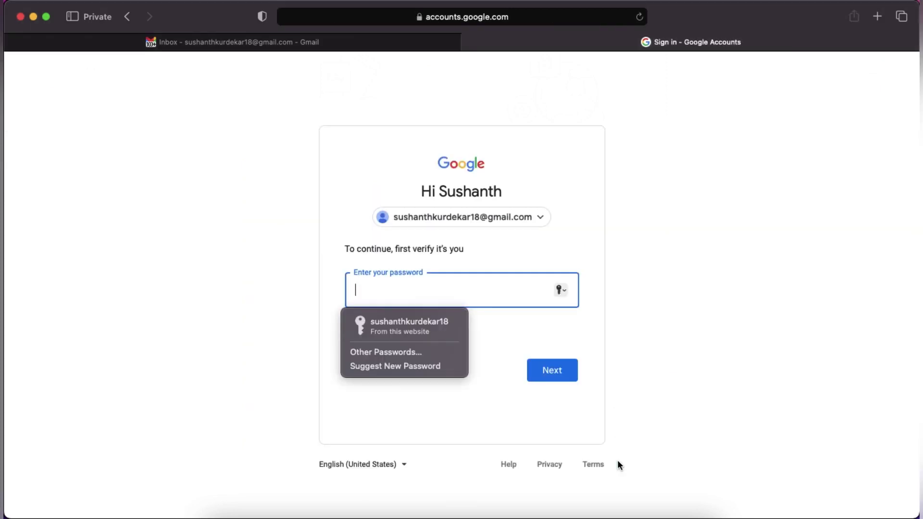
click(457, 341)
click(563, 368)
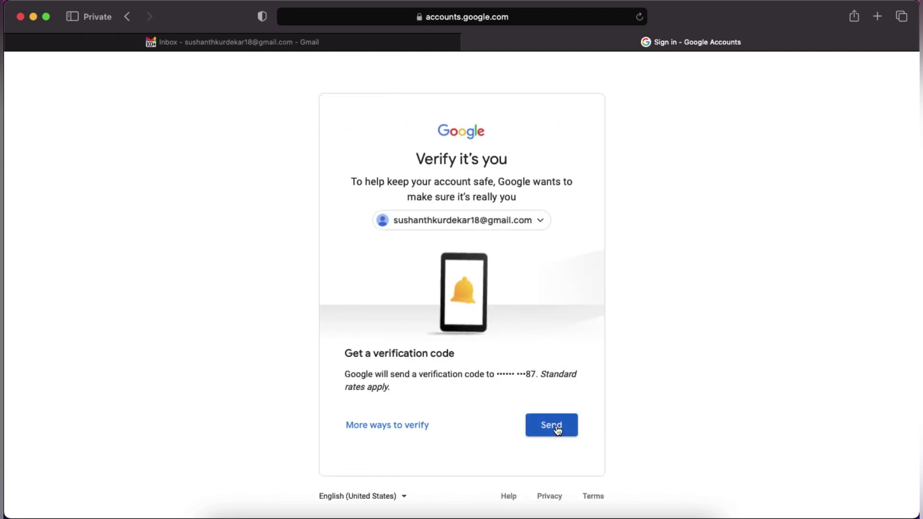
- Have a verification code texted to the phone and submit it to verify identity
click(556, 426)
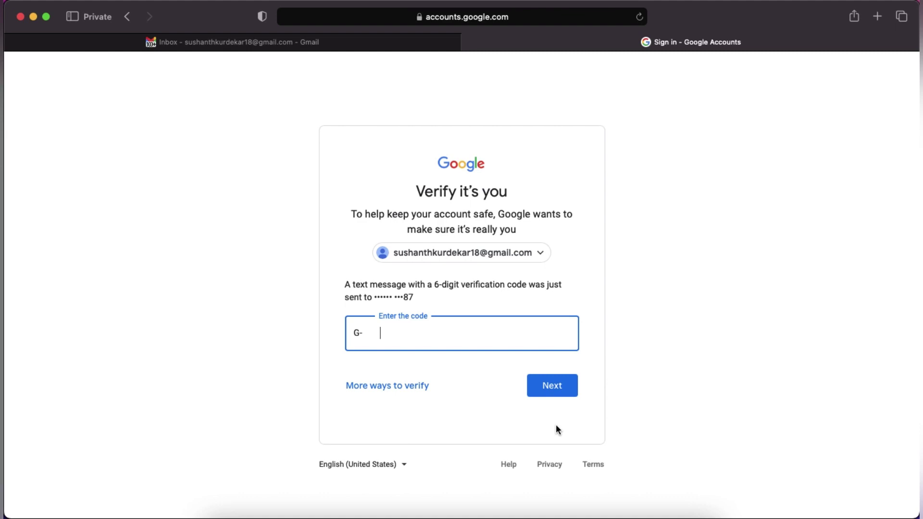
click(562, 387)
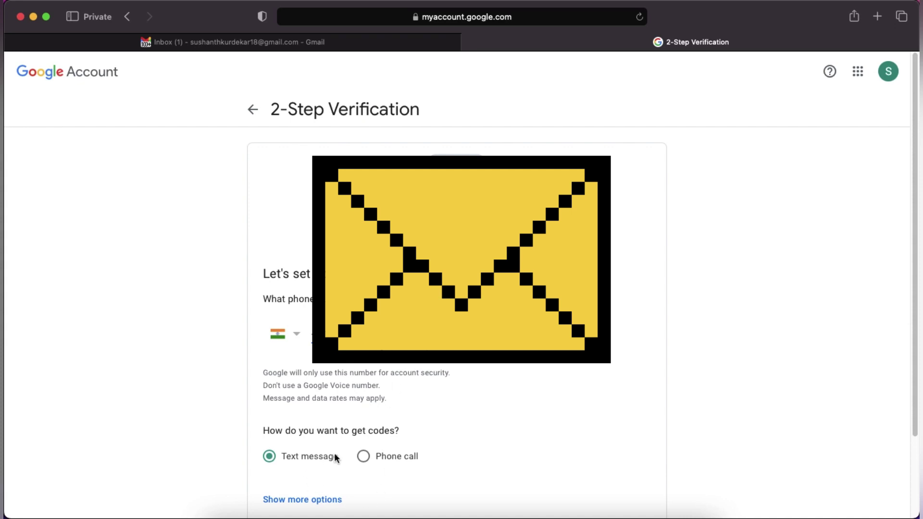
- Confirm the phone number and enter the texted code to switch 2-Step Verification on
scroll(334, 457, down, 2)
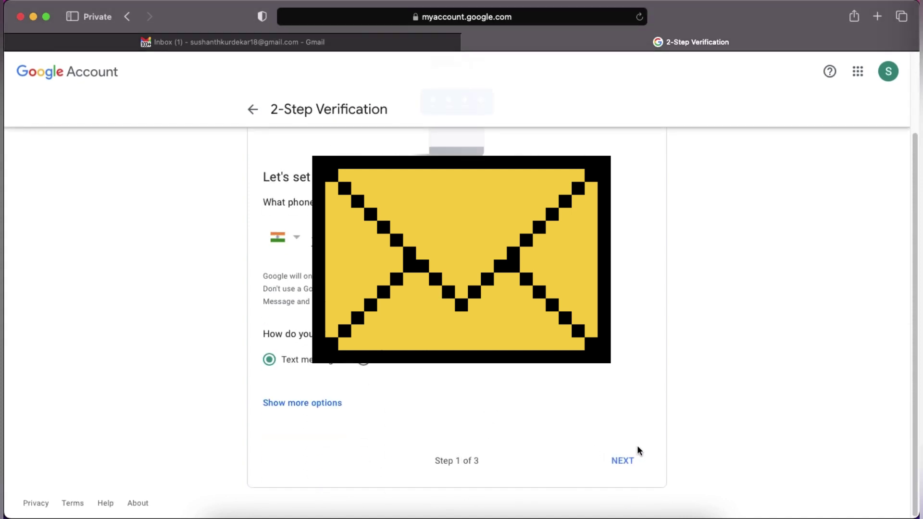
click(623, 461)
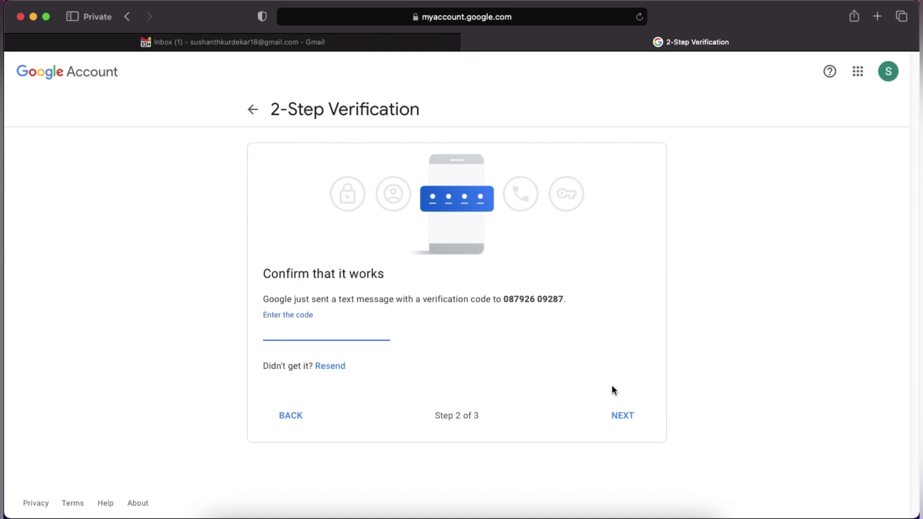
click(623, 413)
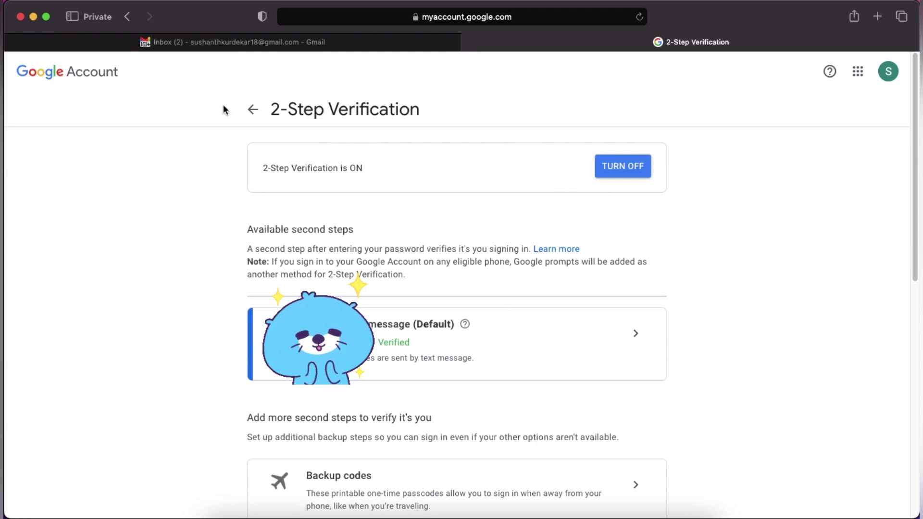
- Return to Security, open App passwords and re-enter the saved account password
click(252, 110)
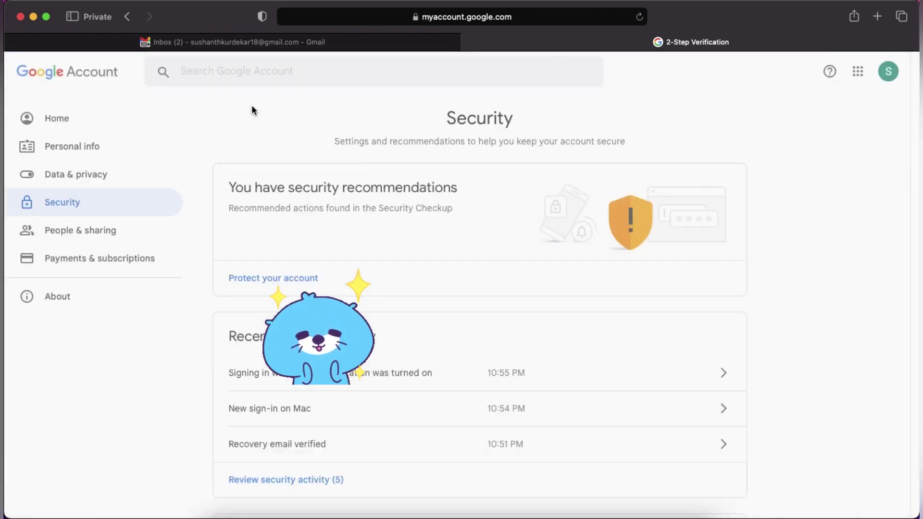
scroll(364, 359, down, 2)
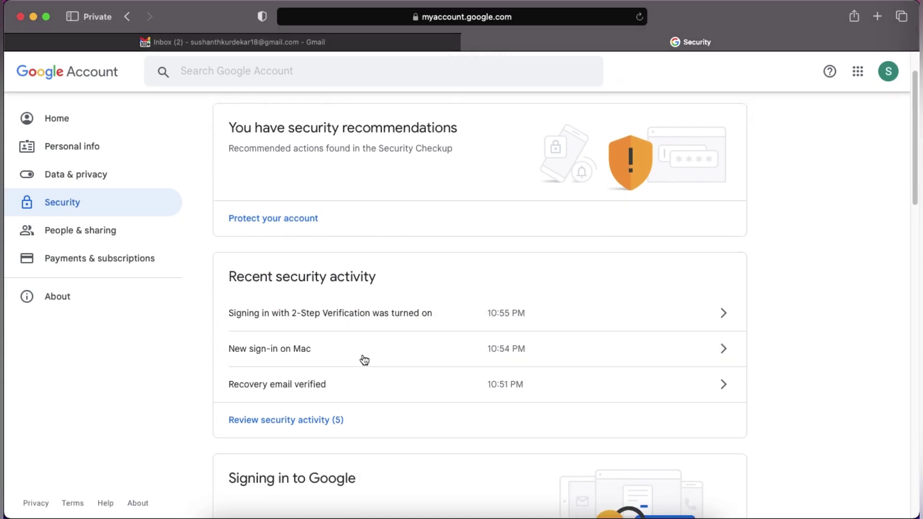
scroll(365, 361, down, 10)
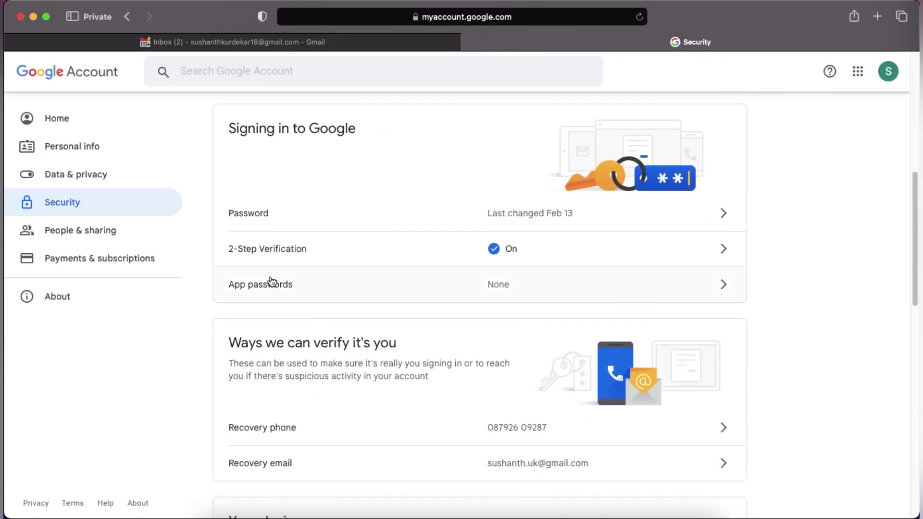
click(509, 287)
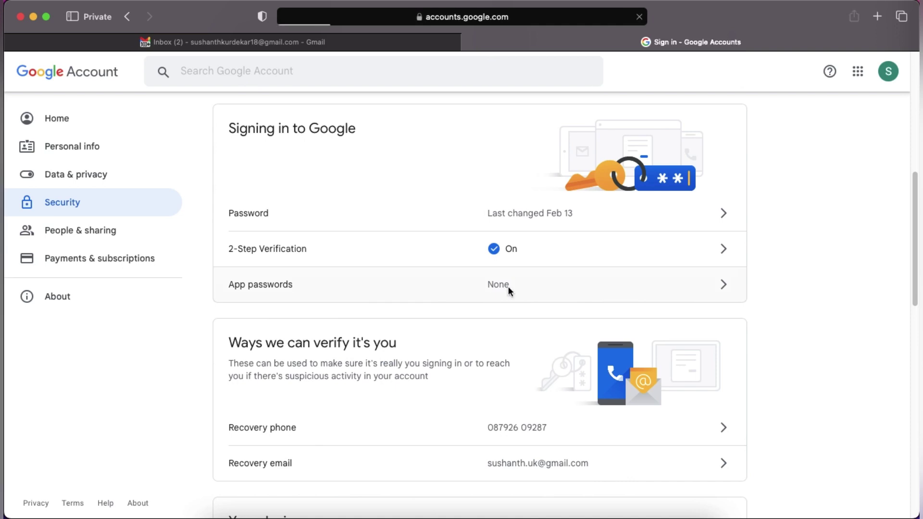
click(408, 290)
click(421, 324)
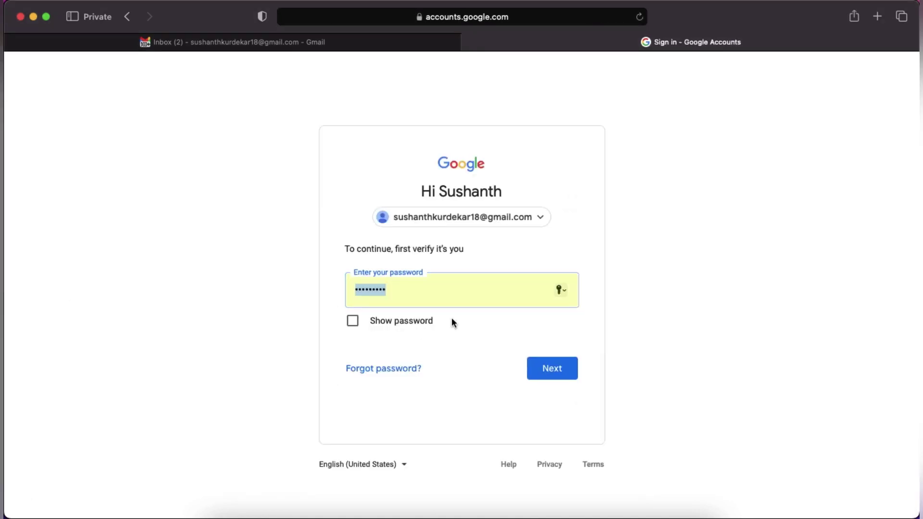
click(566, 376)
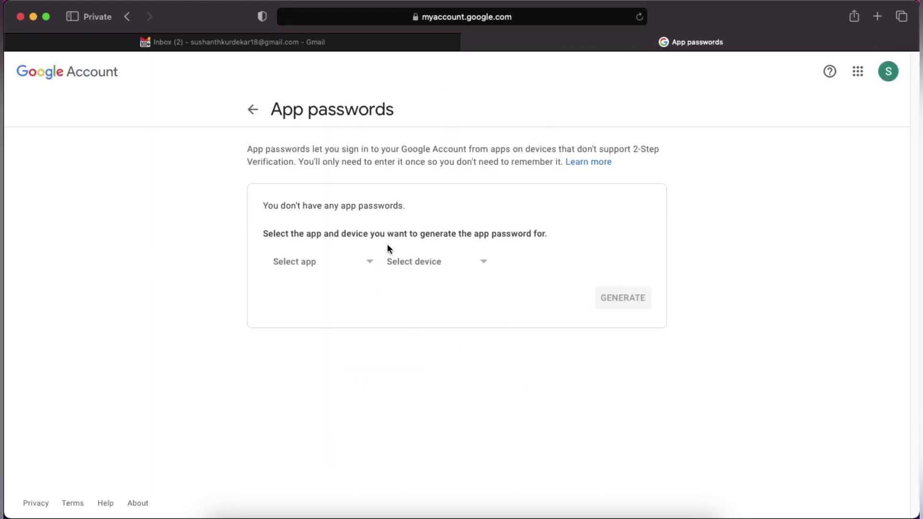
- Generate an app password for a custom app named 'Business Email'
click(323, 272)
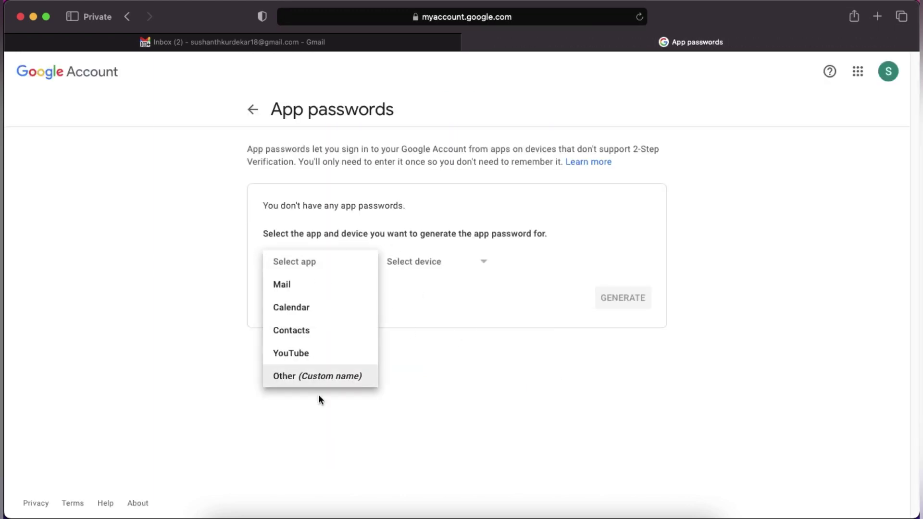
click(329, 377)
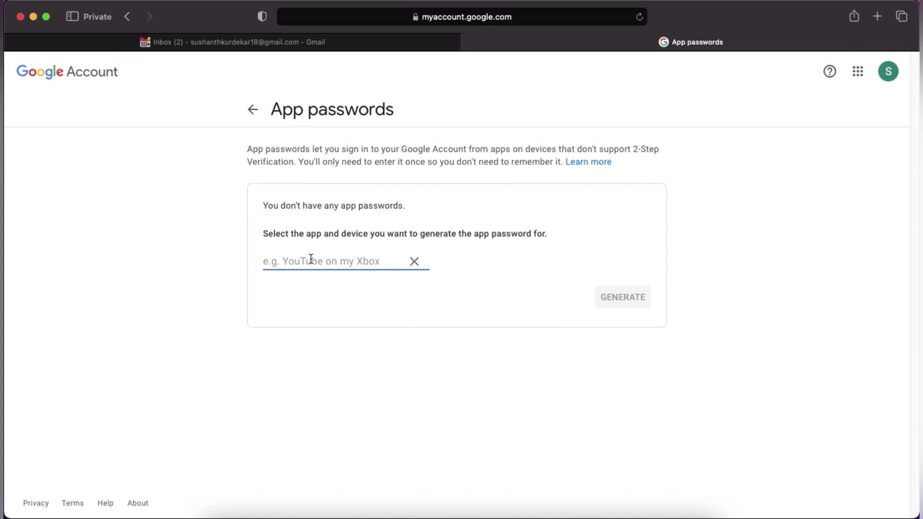
text(Business)
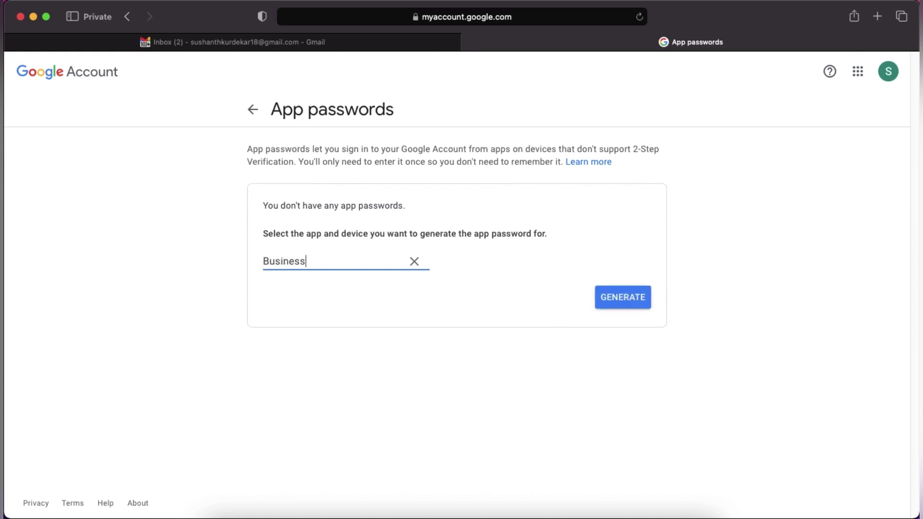
text( Email)
click(617, 293)
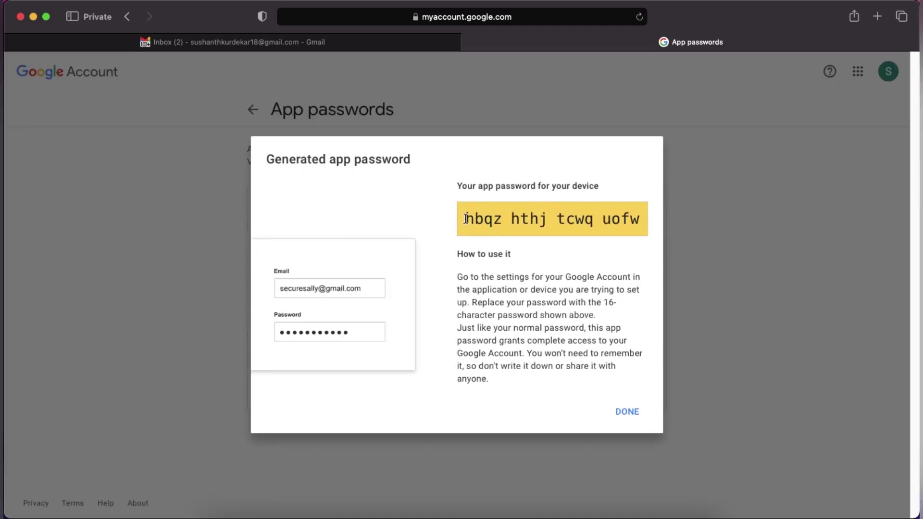
- Select the generated 16-character app password in the yellow box
drag(465, 218, 646, 209)
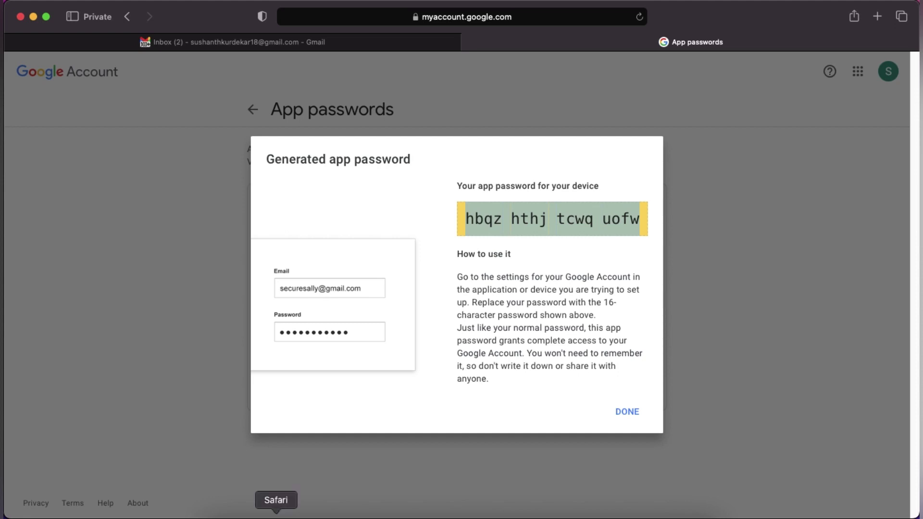
- In a new tab, search Google for Cloudflare and go to its dashboard Log In page
click(878, 17)
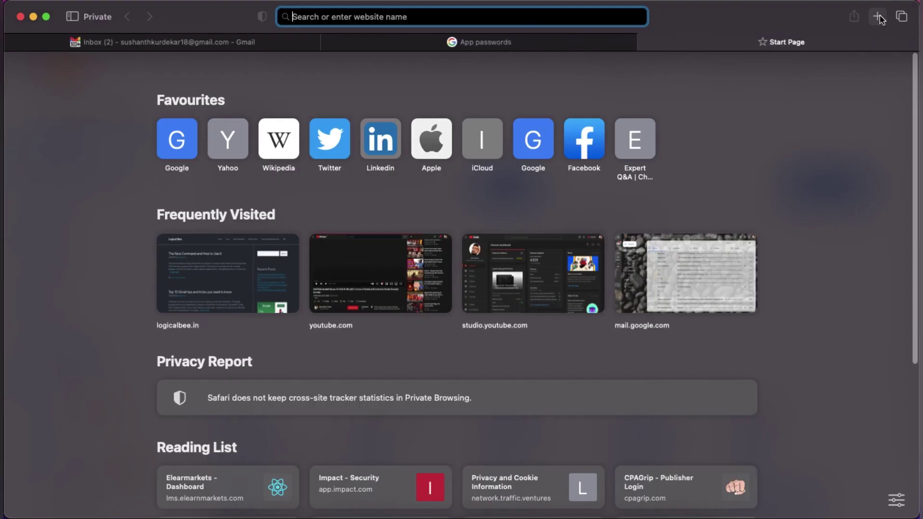
click(181, 143)
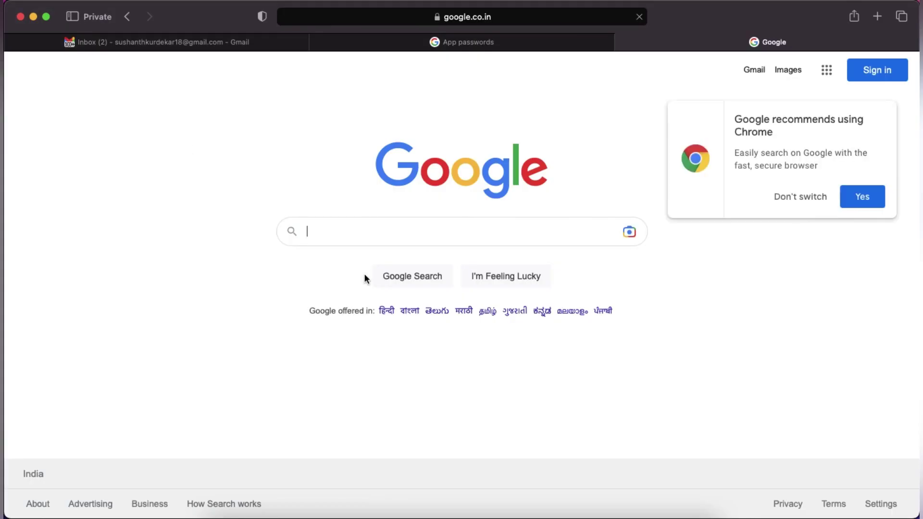
text(cloud)
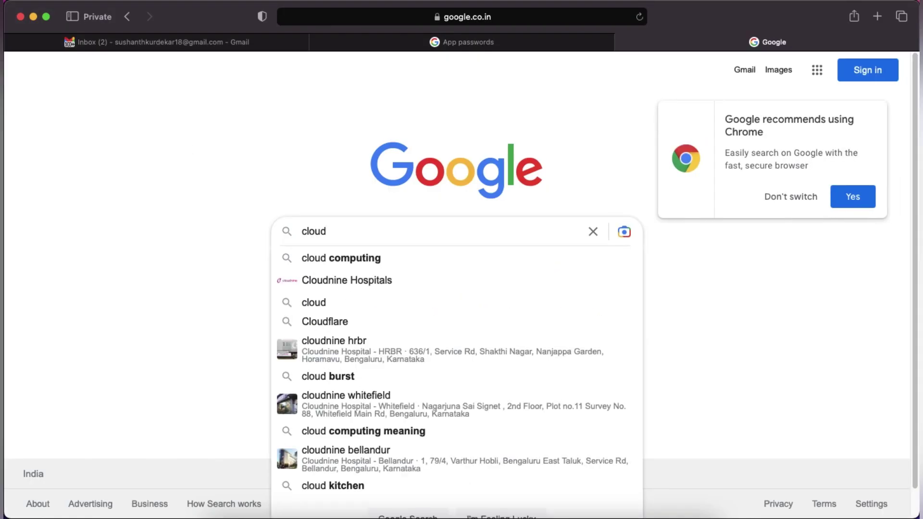
text(flar)
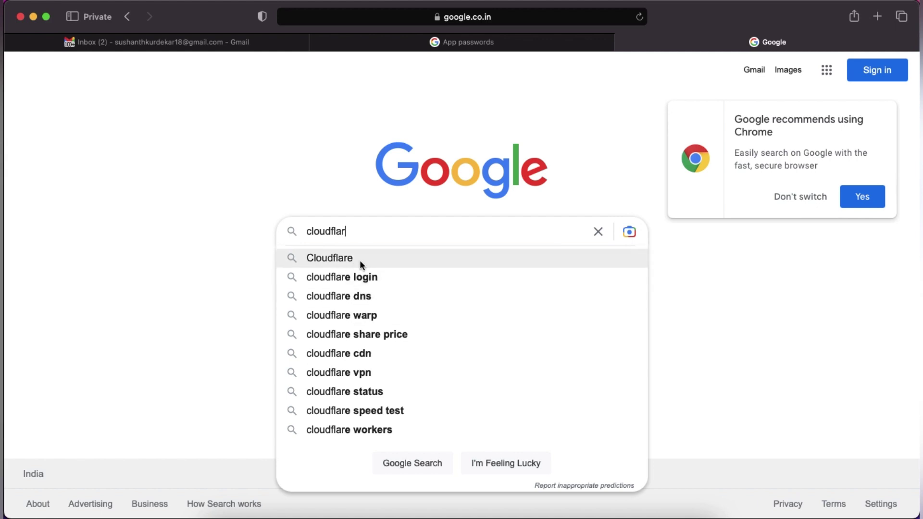
click(361, 261)
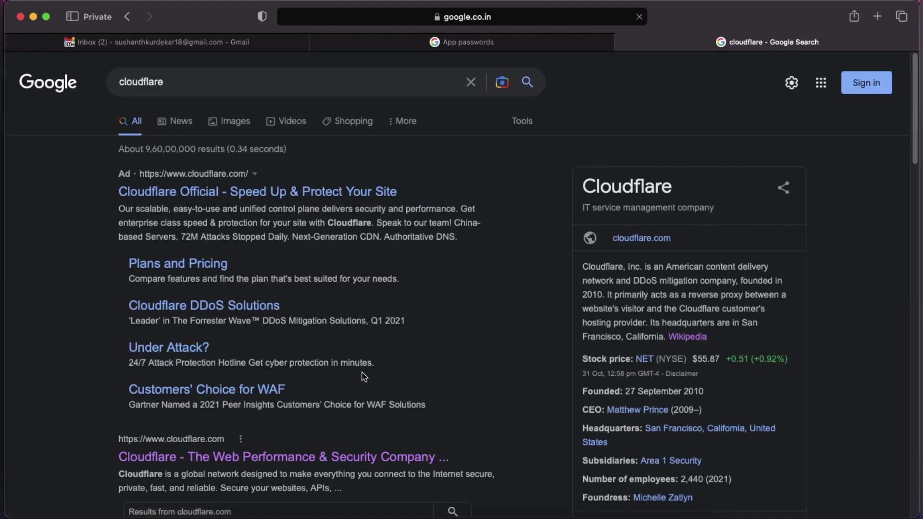
scroll(375, 399, down, 5)
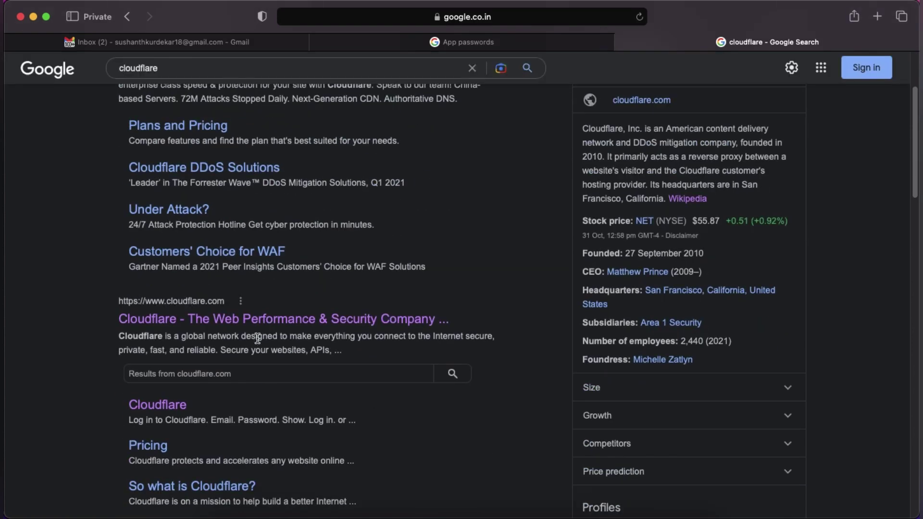
click(294, 320)
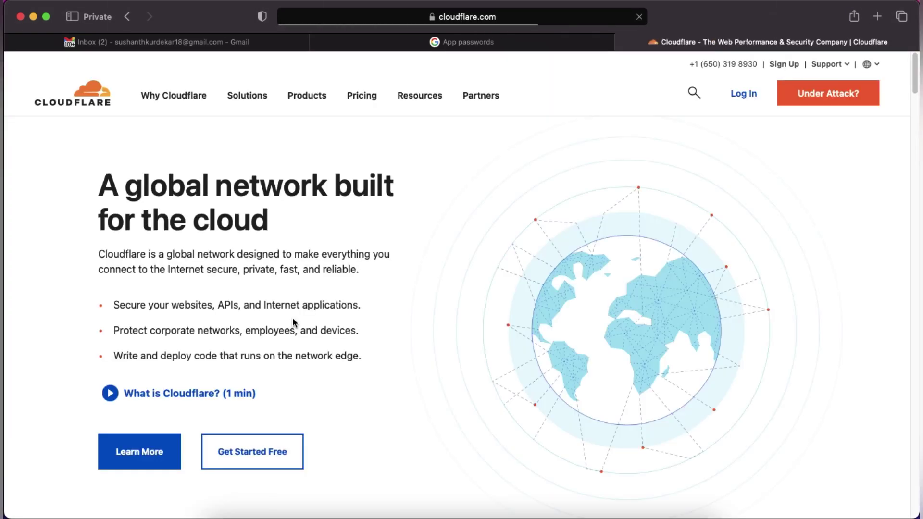
click(746, 95)
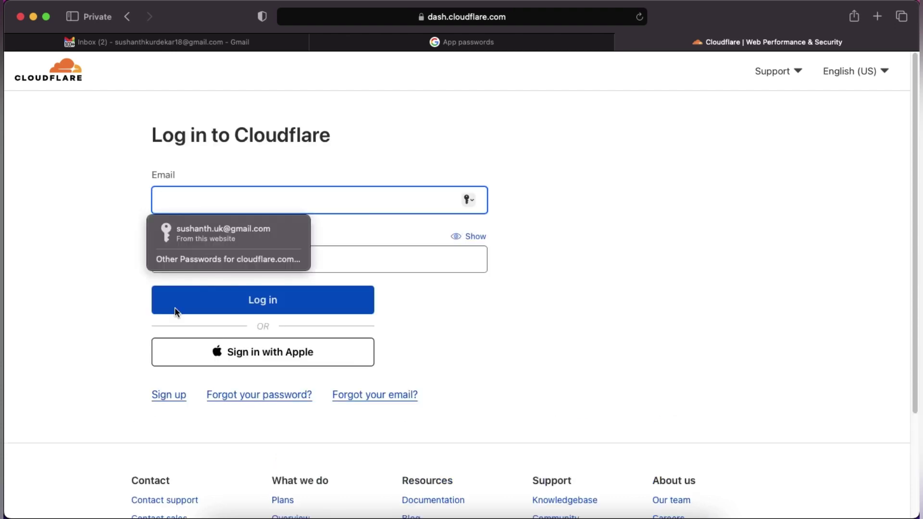
- Log in to Cloudflare with the saved credentials and open the Add site page
click(241, 228)
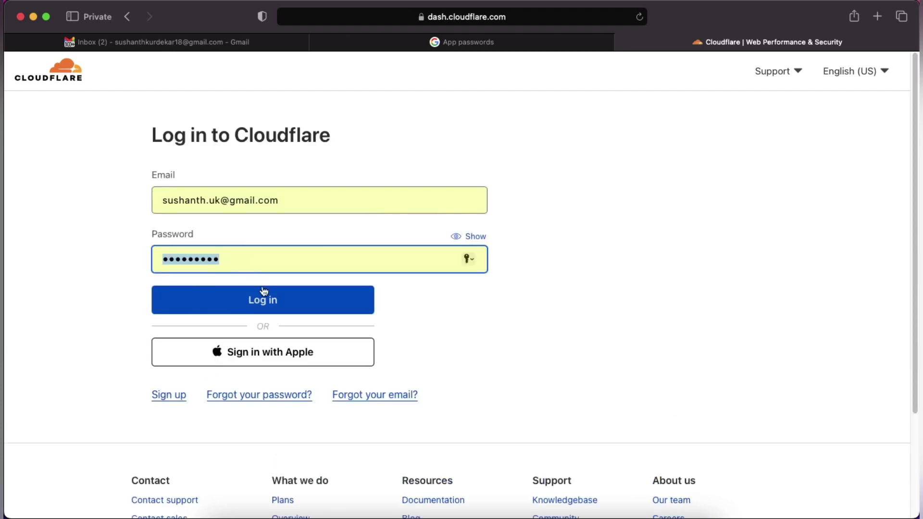
click(274, 302)
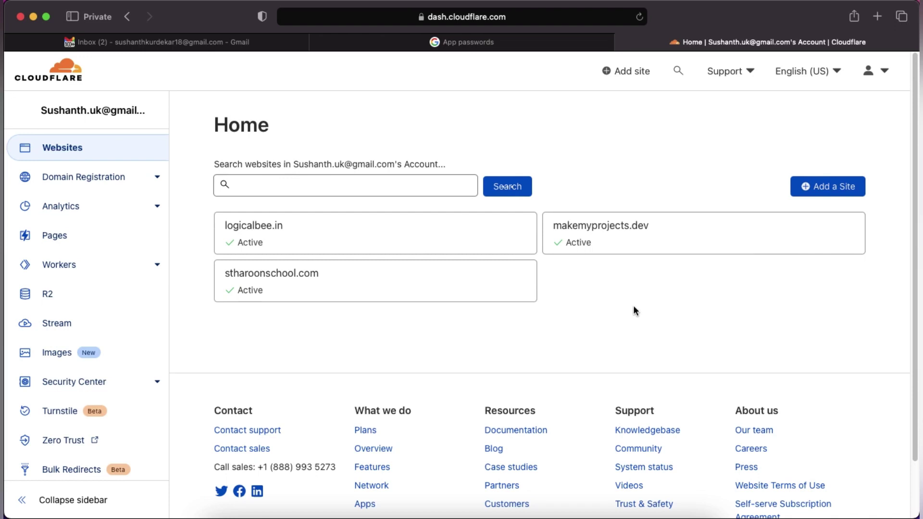
click(625, 71)
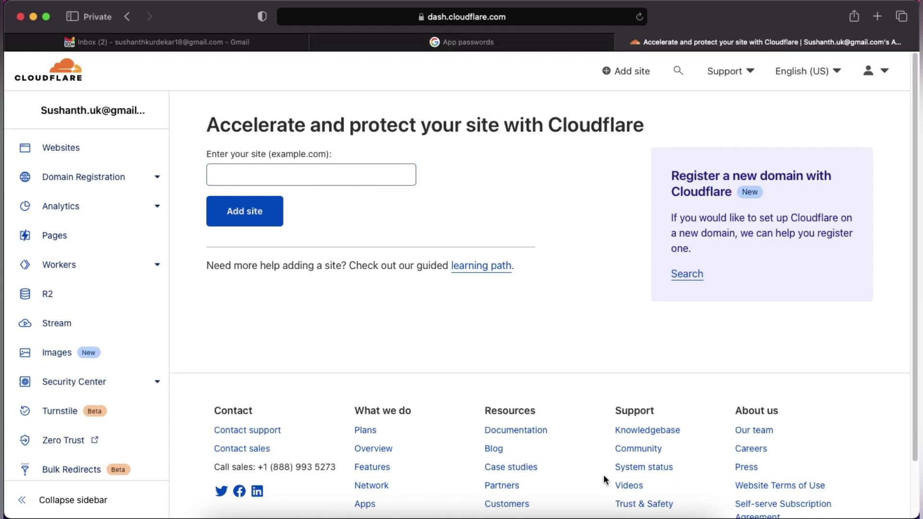
right_click(276, 517)
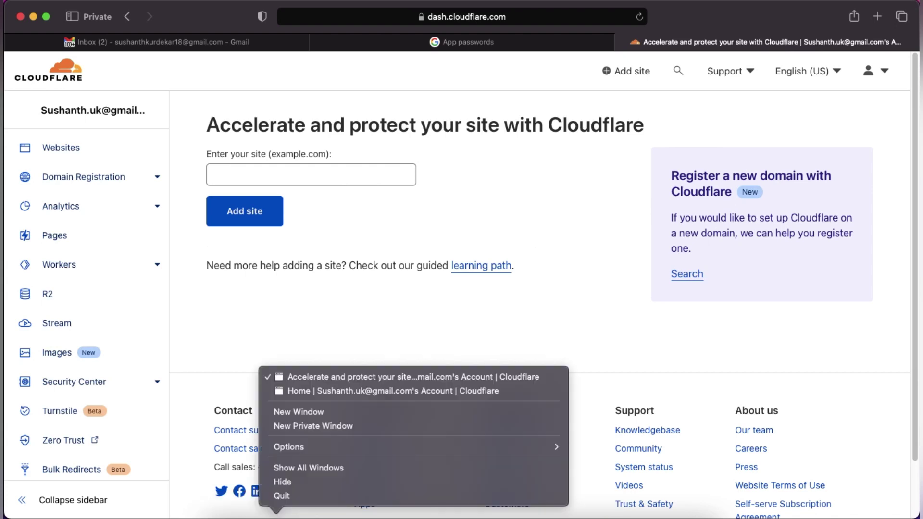
- Verify makemyprojects.dev uses Cloudflare name servers hunts and lovisa in Google Domains, then return to Cloudflare
click(326, 393)
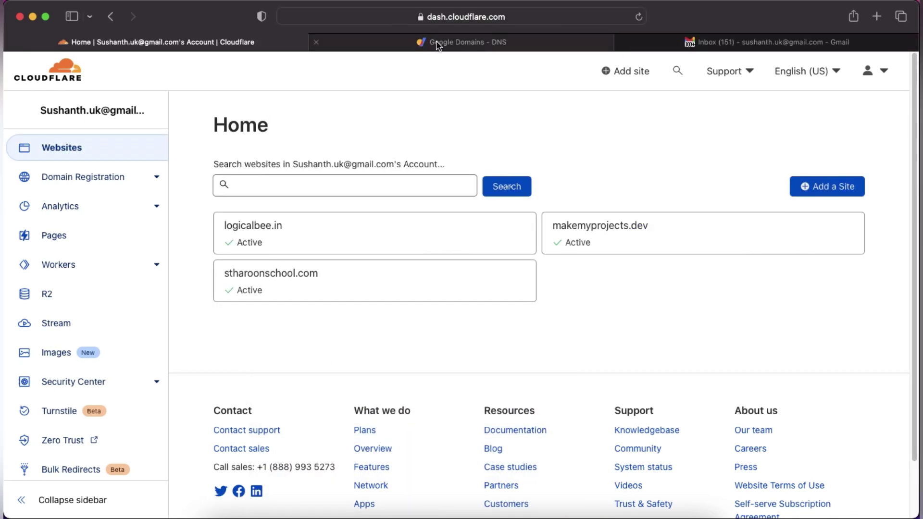
click(438, 42)
scroll(411, 366, down, 3)
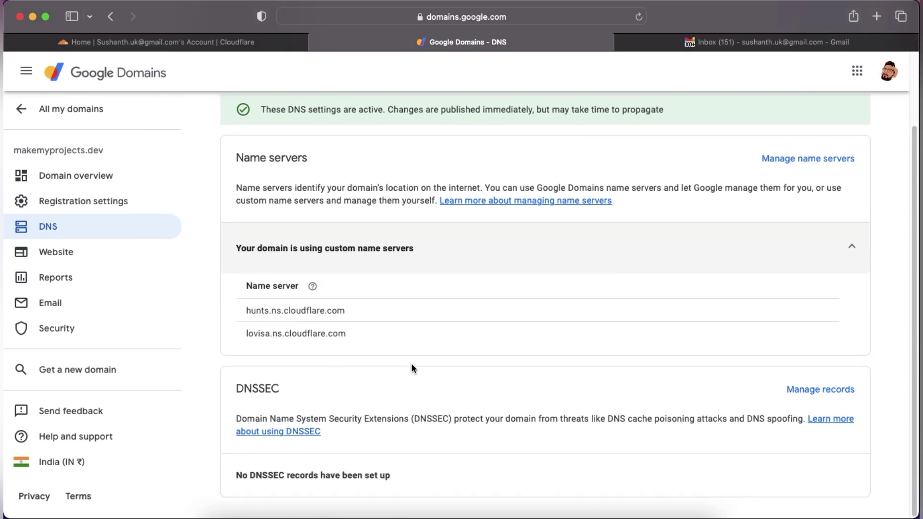
scroll(347, 306, up, 3)
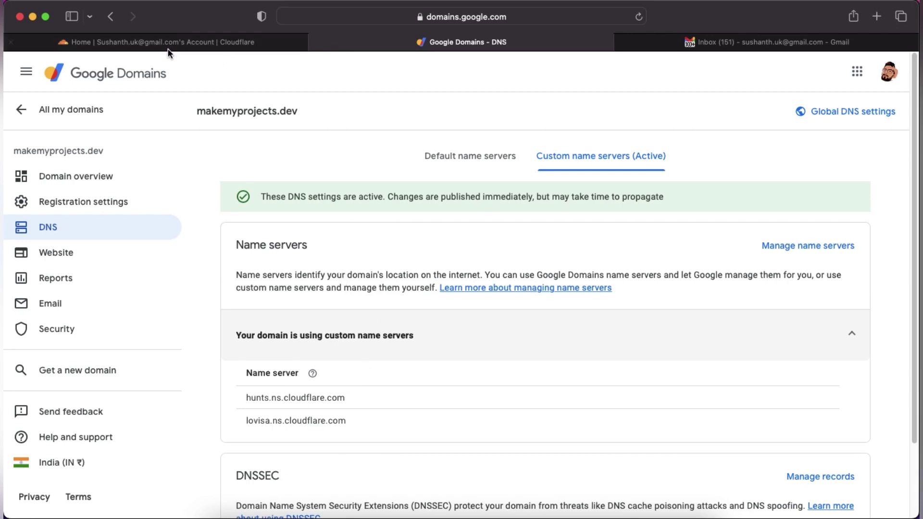
click(77, 42)
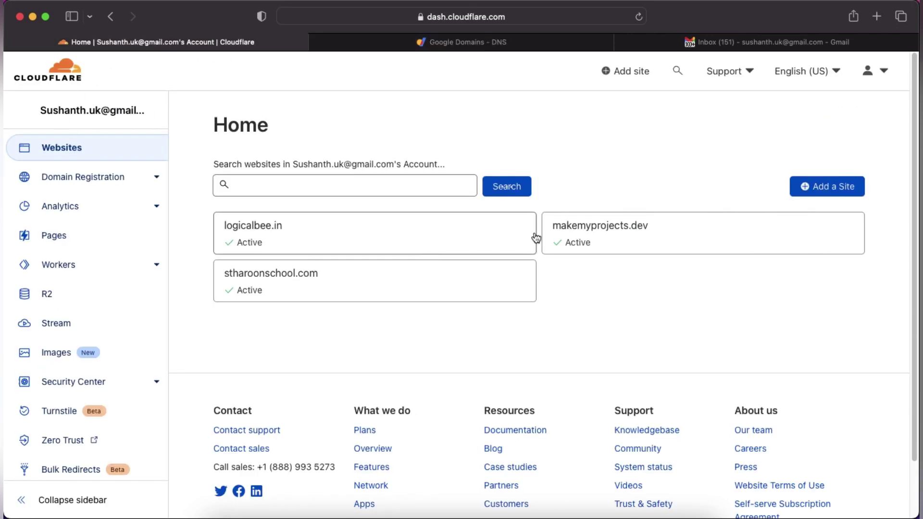
- Open the makemyprojects.dev site and its Email > Email Routing page
click(633, 241)
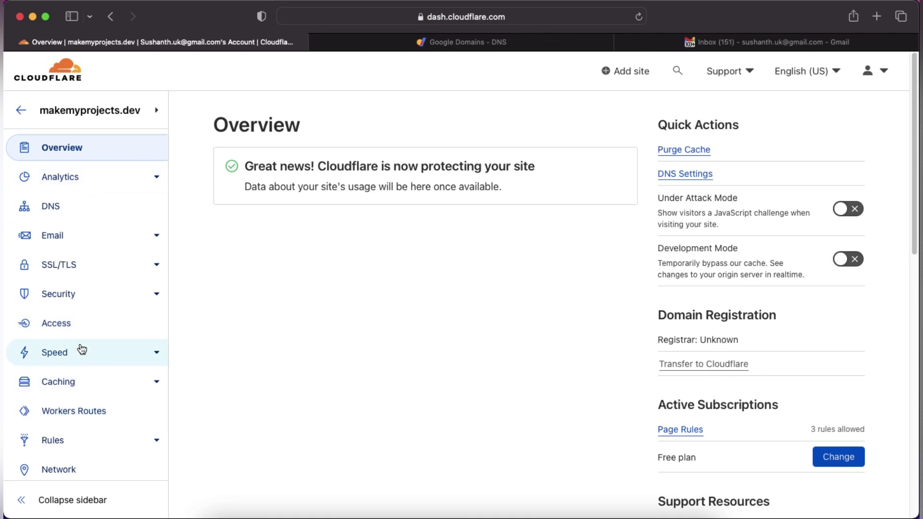
click(85, 235)
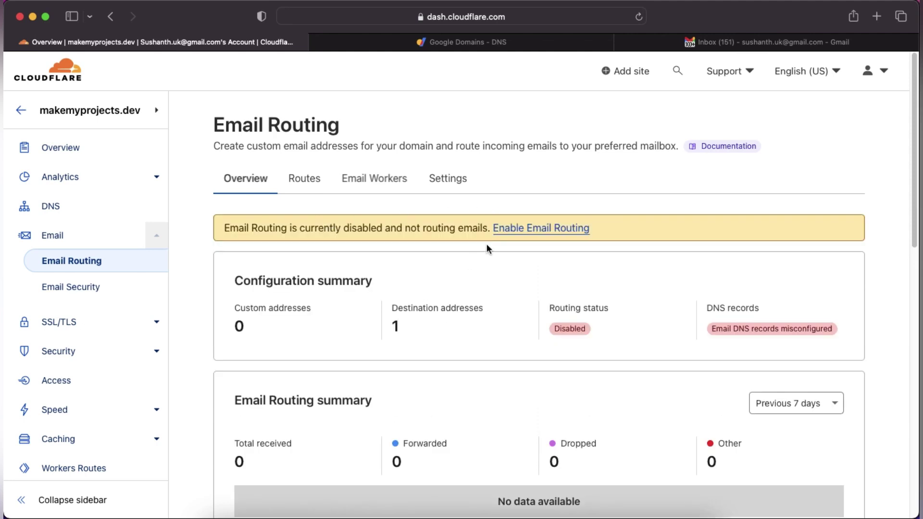
- Enable Email Routing for makemyprojects.dev, adding the missing MX and TXT records
click(552, 234)
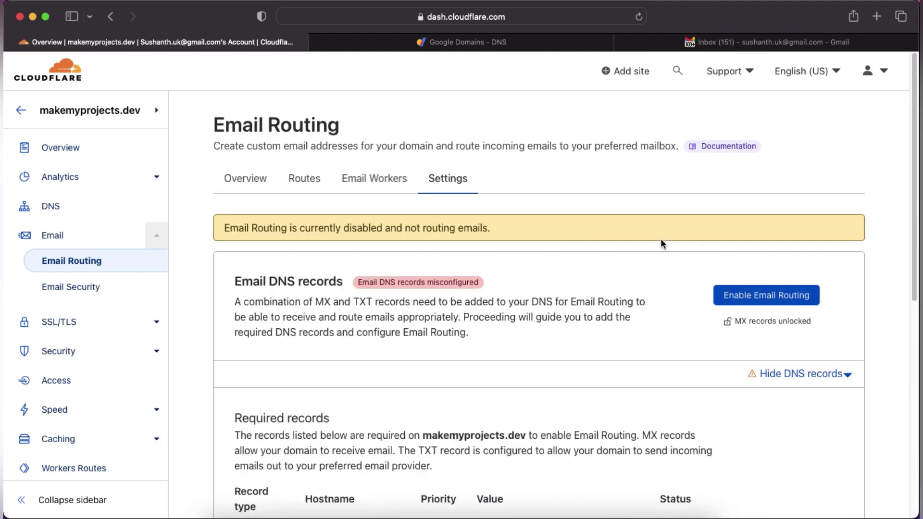
click(763, 298)
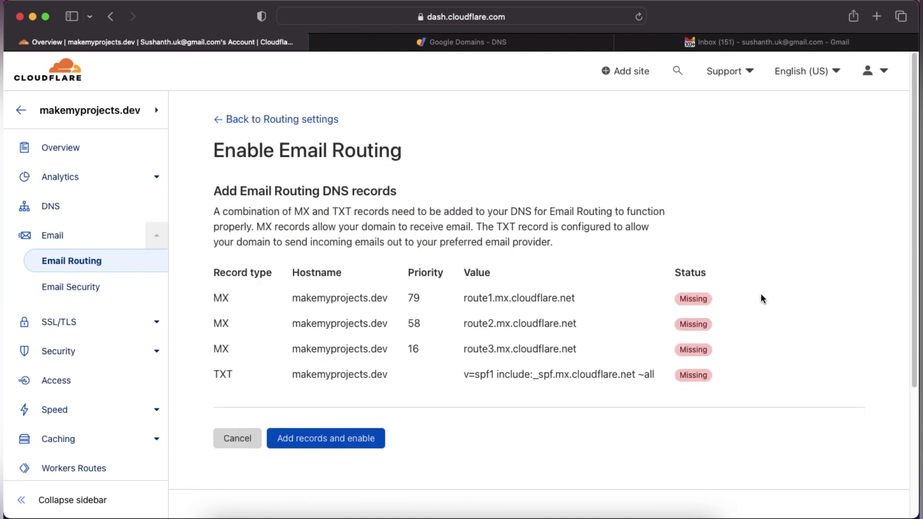
scroll(460, 246, down, 1)
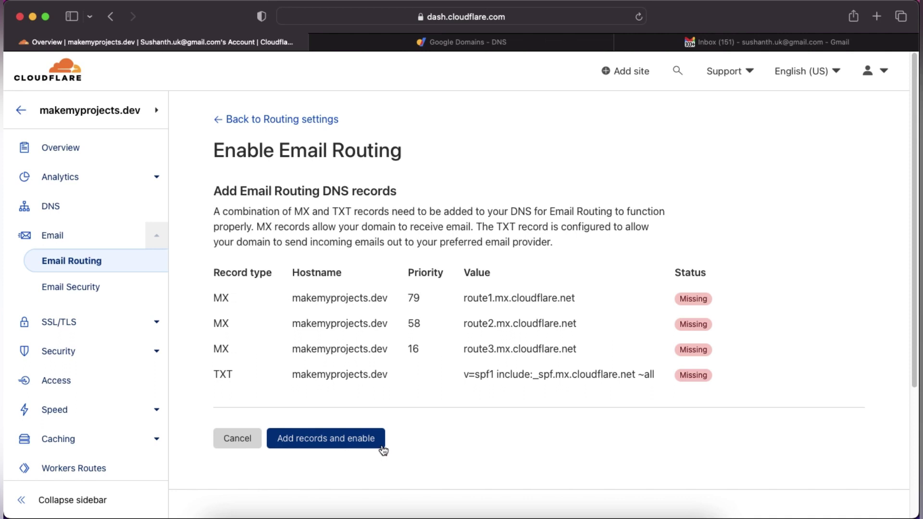
click(331, 443)
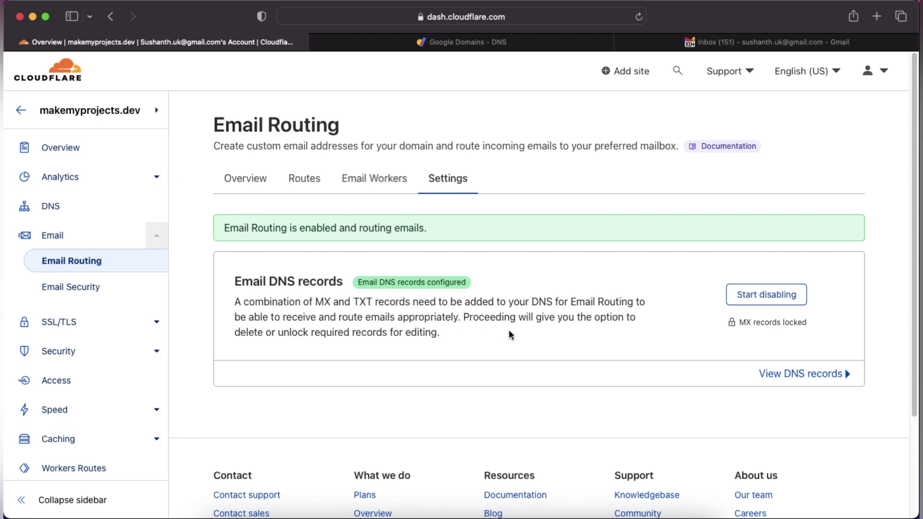
scroll(509, 330, down, 3)
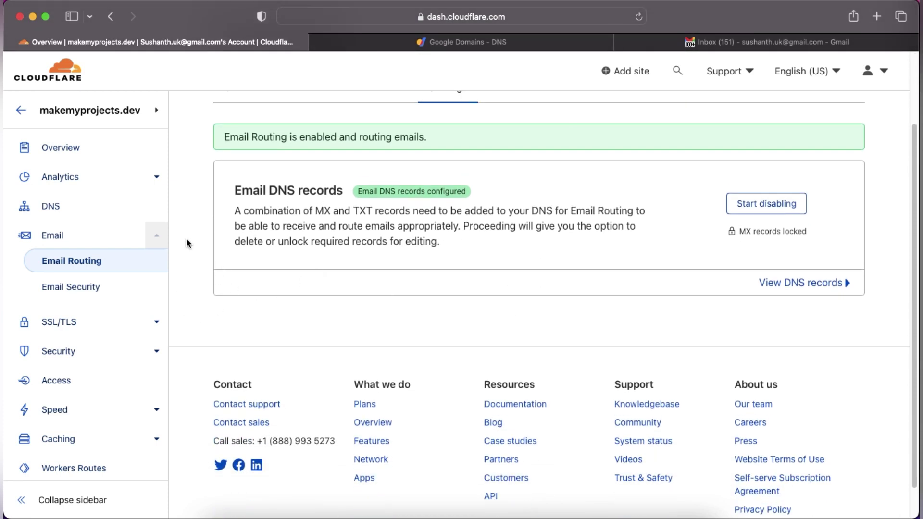
- Review the makemyprojects.dev DNS table listing the three route MX records and the SPF TXT record
scroll(186, 237, up, 3)
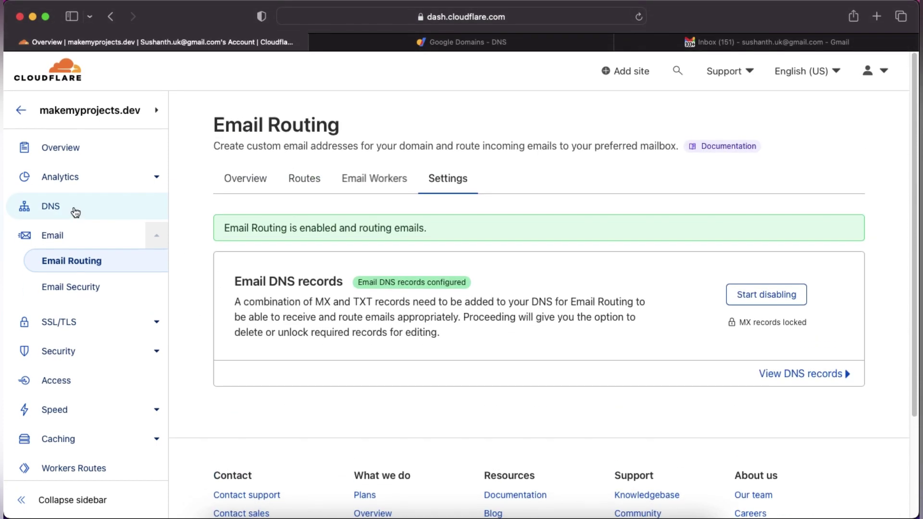
click(75, 212)
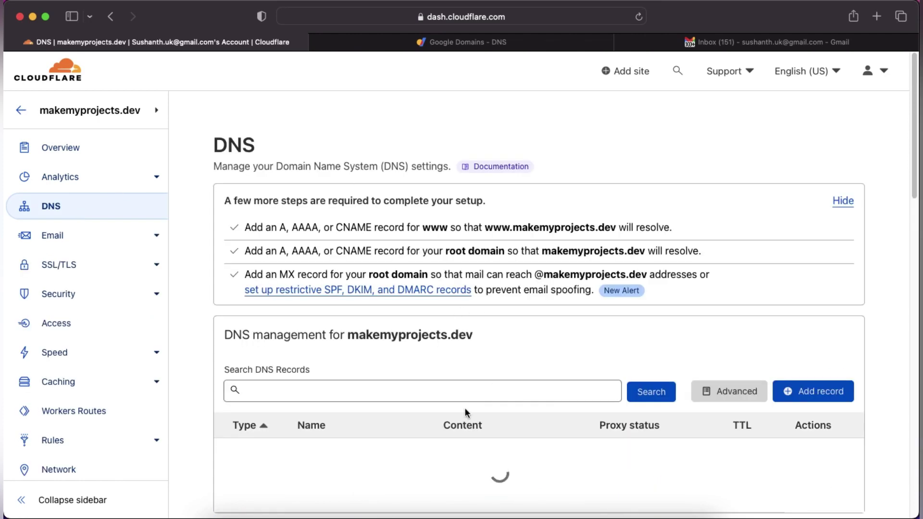
scroll(528, 339, down, 5)
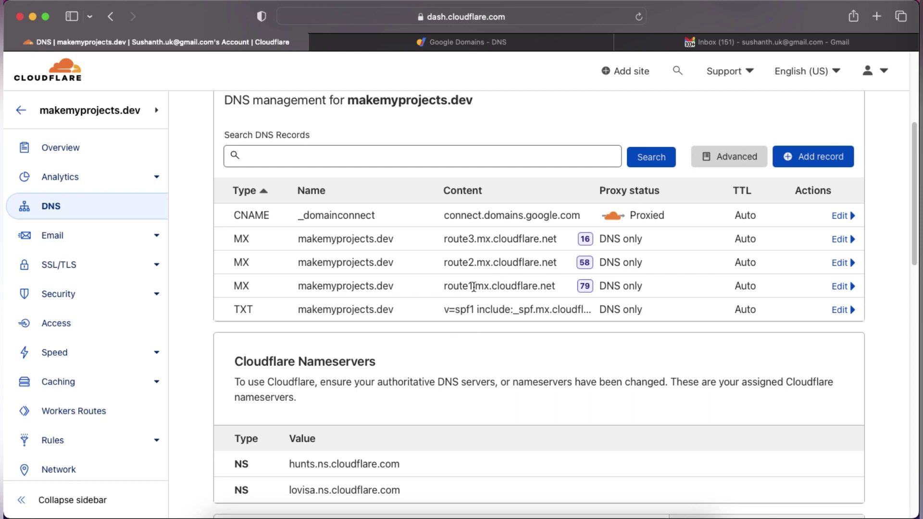
scroll(473, 287, up, 5)
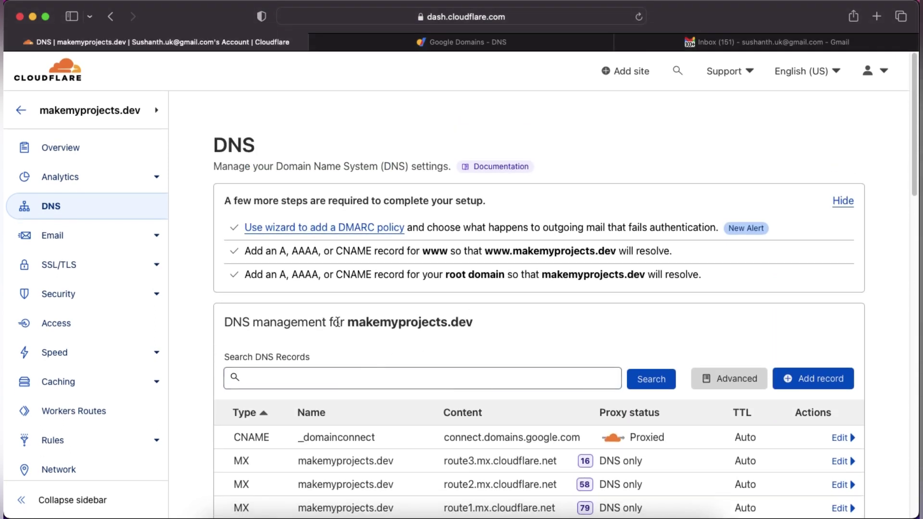
- Under Email Routing > Routes, create custom address 'info' forwarding to a new Gmail destination, and save
click(92, 235)
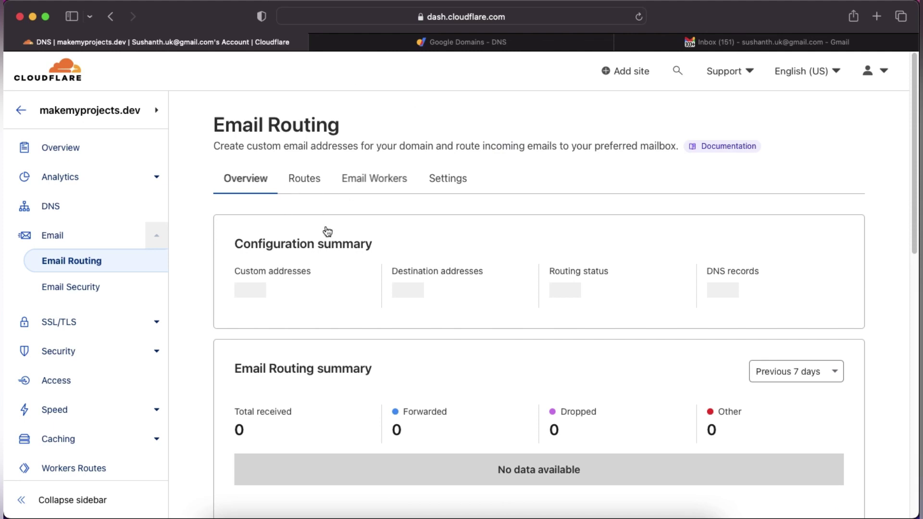
click(308, 184)
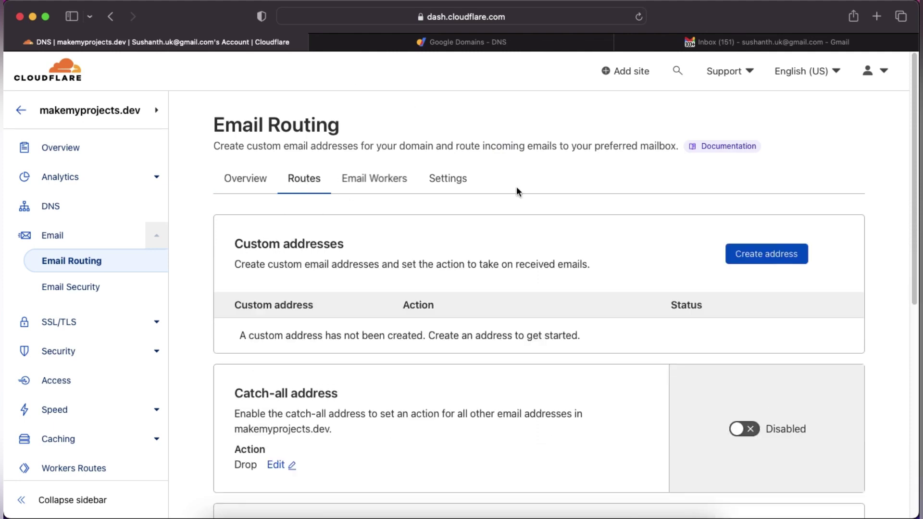
click(767, 260)
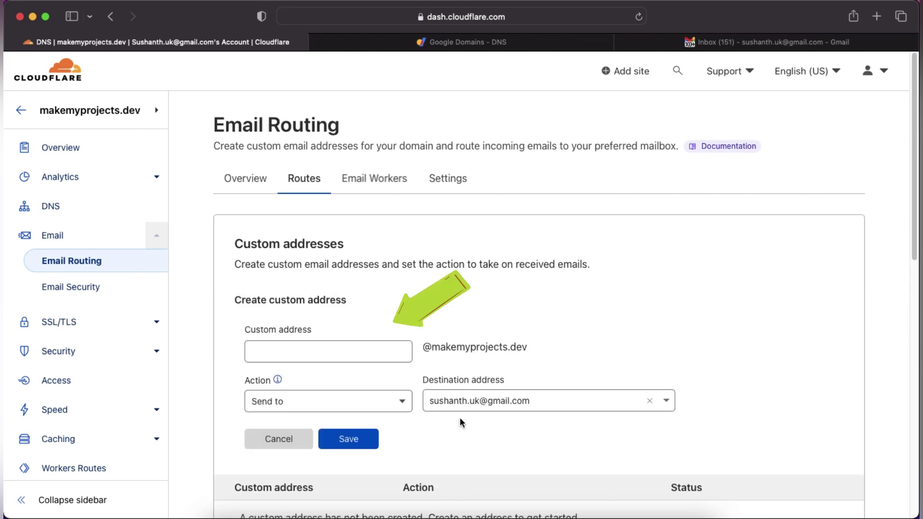
click(346, 346)
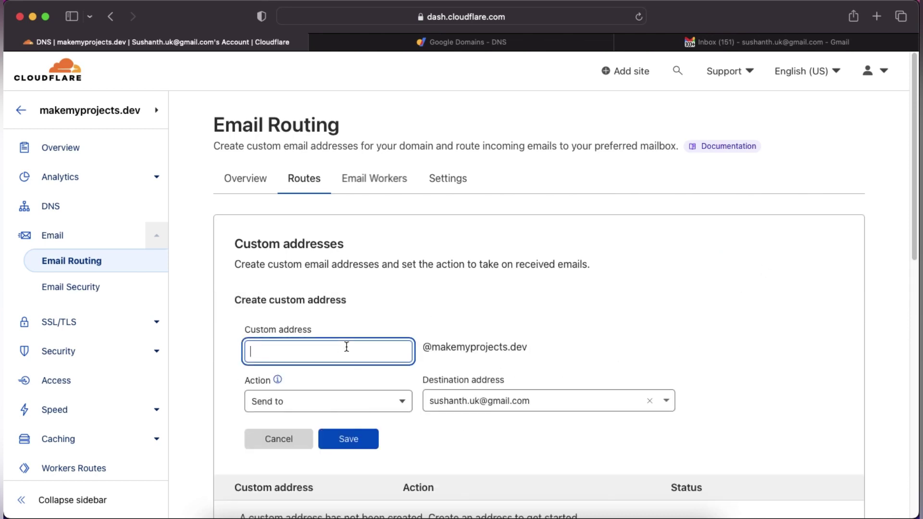
text(info)
click(548, 397)
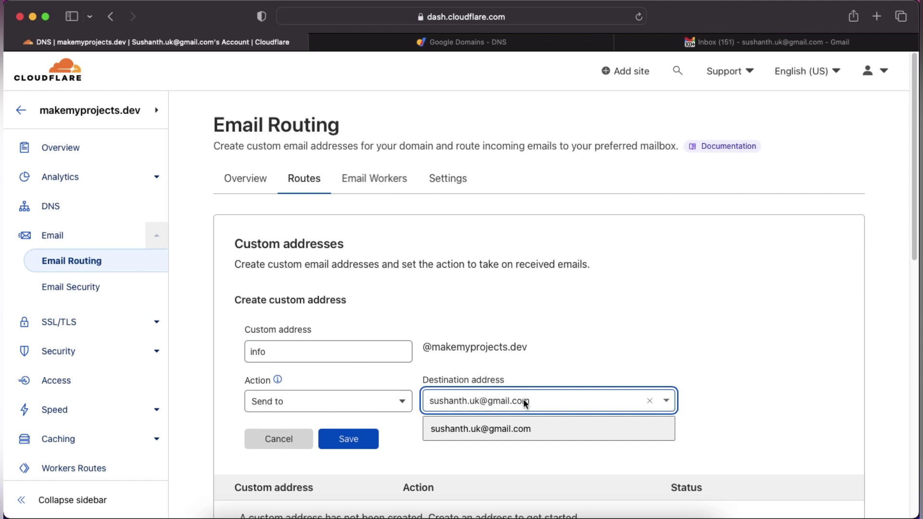
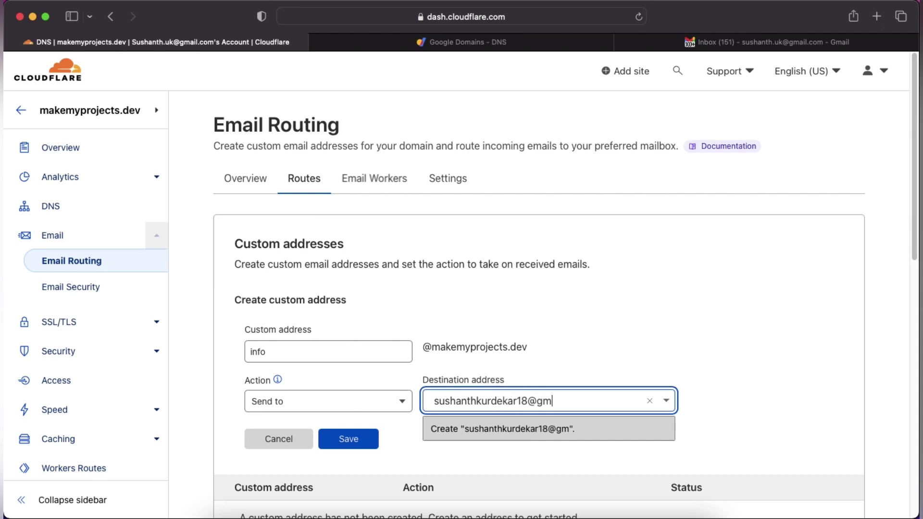
click(599, 429)
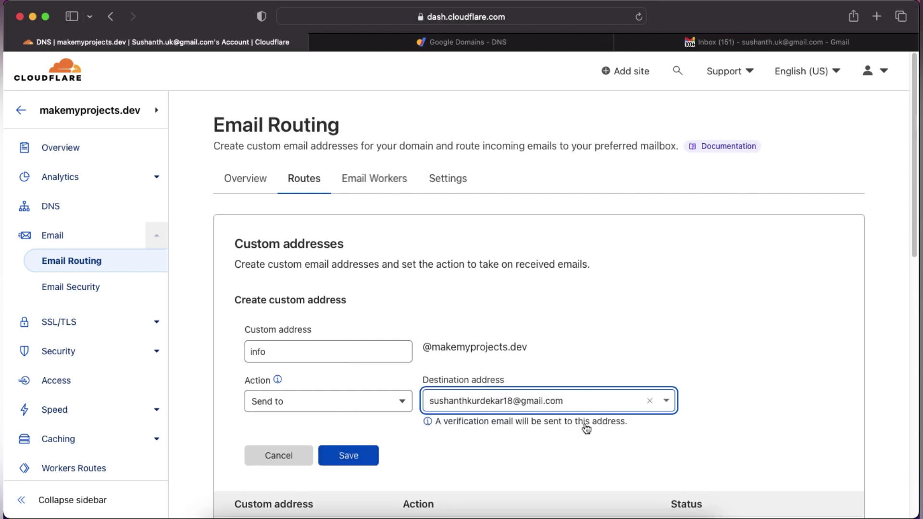
click(363, 457)
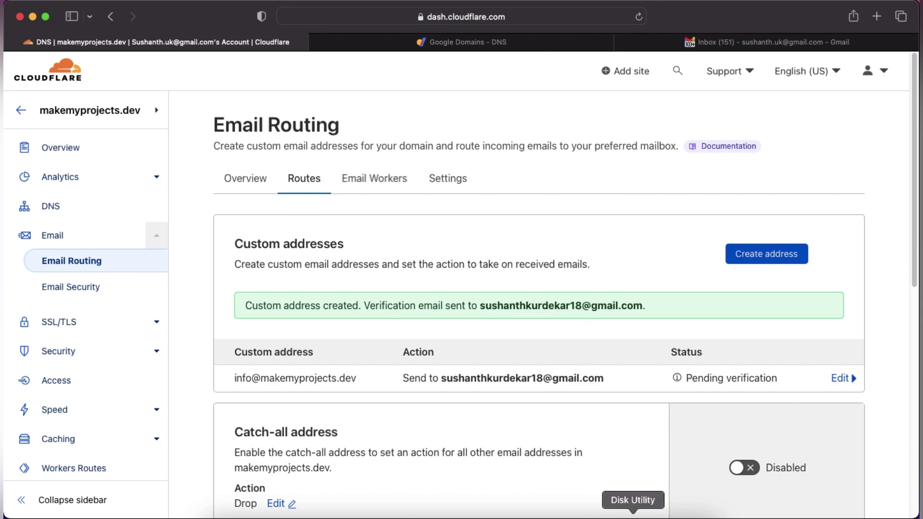
- Close the extra Cloudflare tab and verify the destination using Cloudflare's verification email in Gmail
right_click(276, 517)
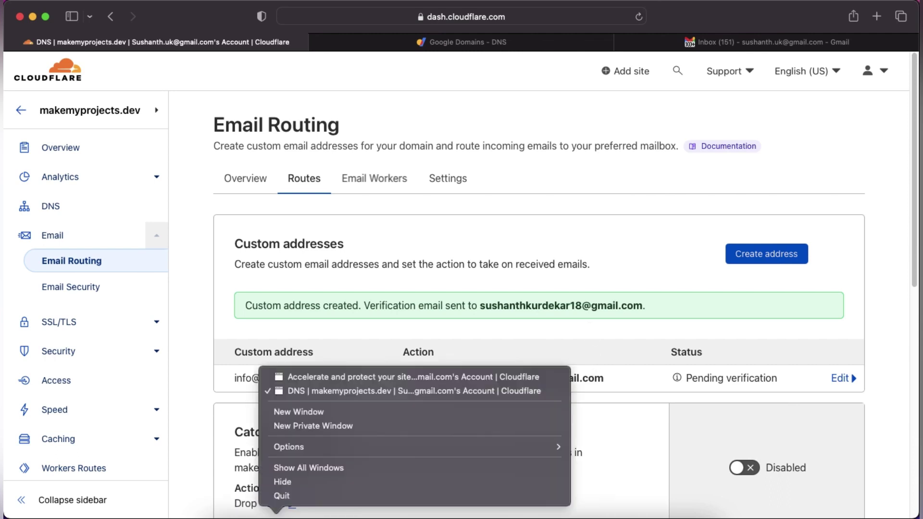
click(338, 382)
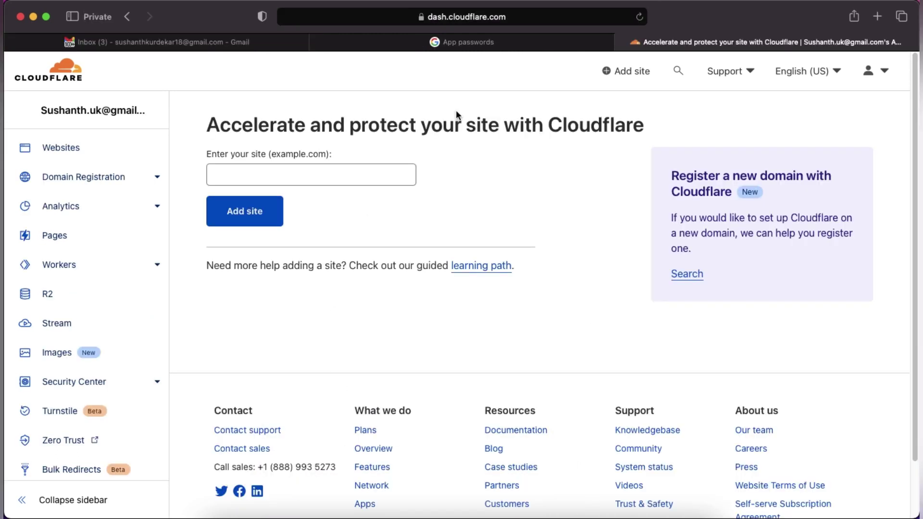
click(196, 44)
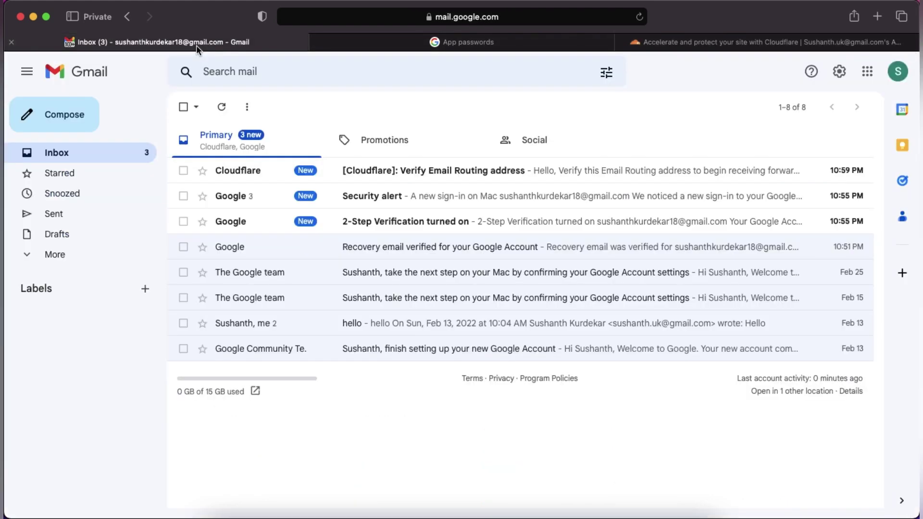
click(688, 40)
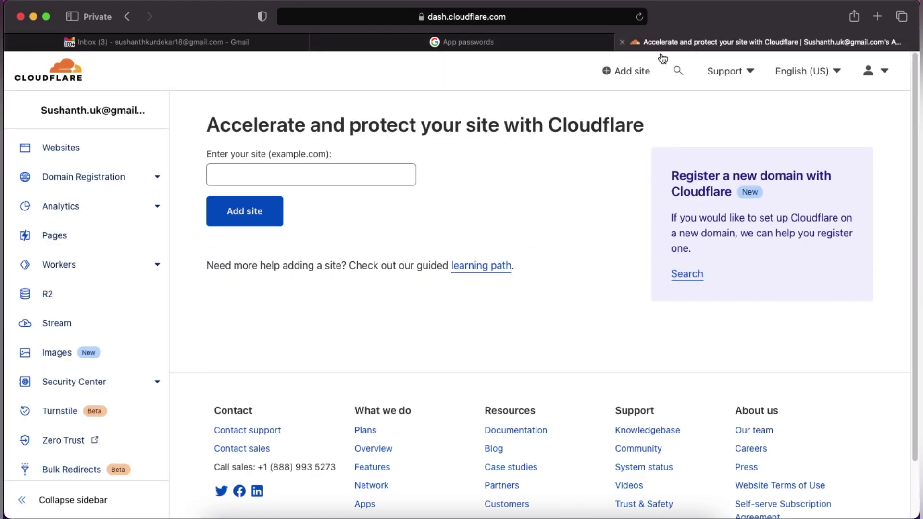
click(622, 43)
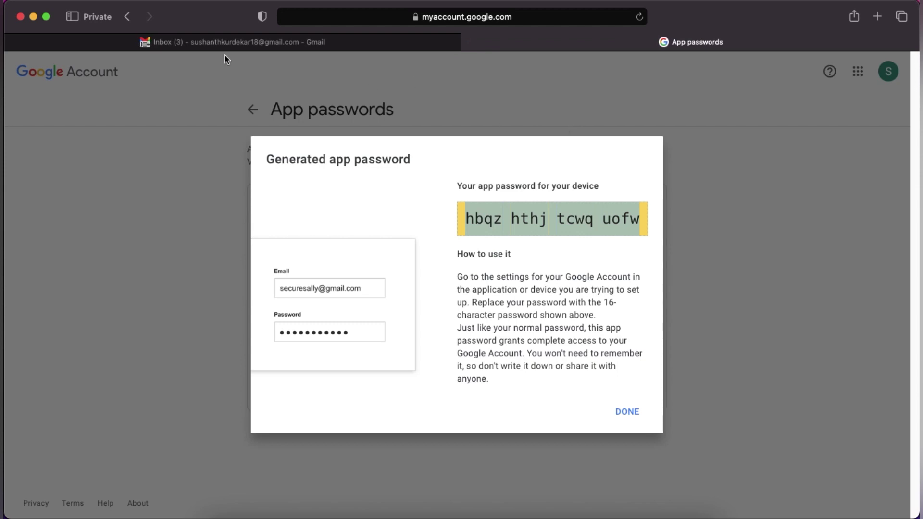
click(316, 43)
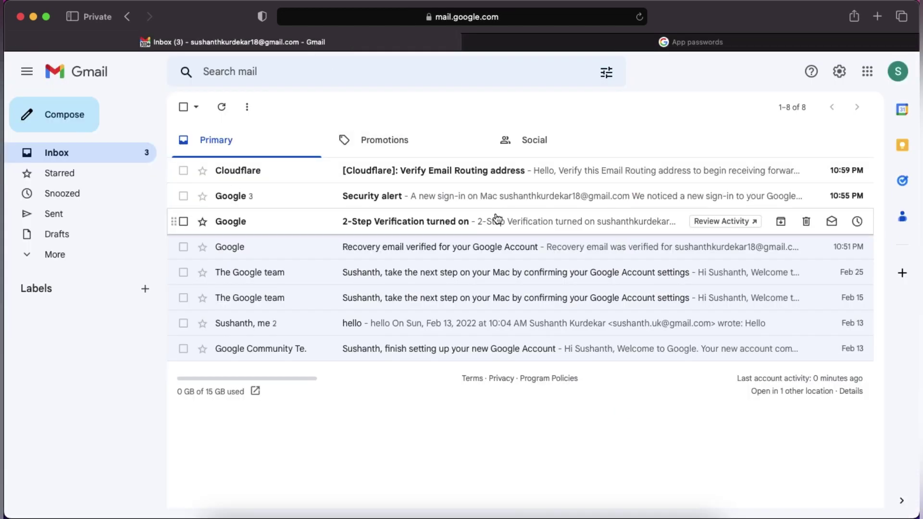
click(483, 173)
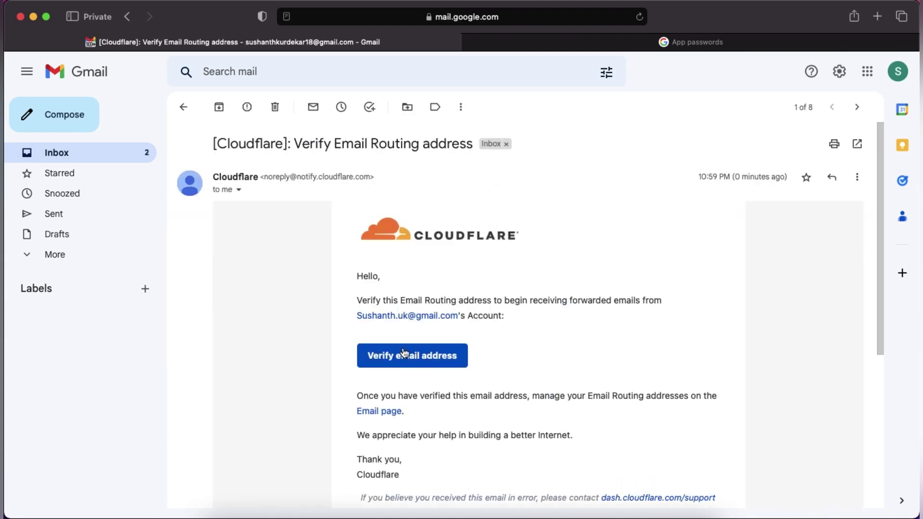
click(421, 355)
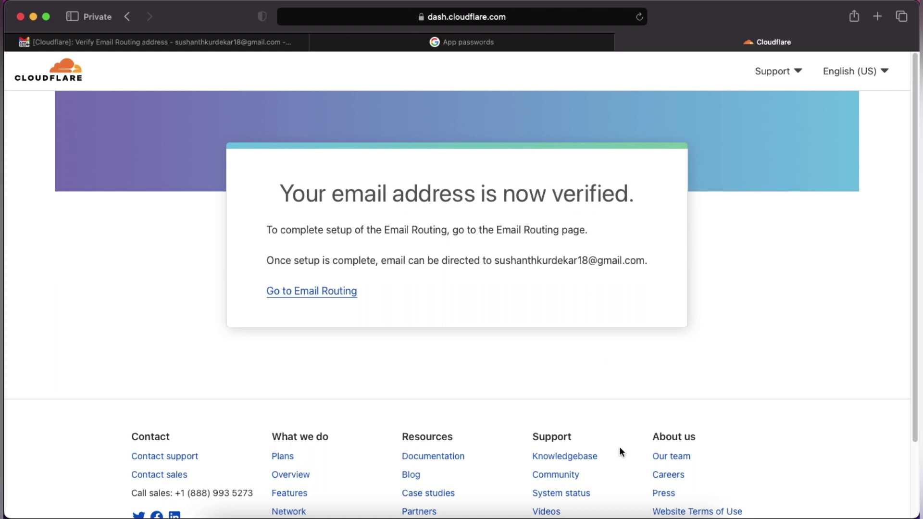
- Return to the makemyprojects.dev Email Routing window through Safari's Dock window list
right_click(273, 517)
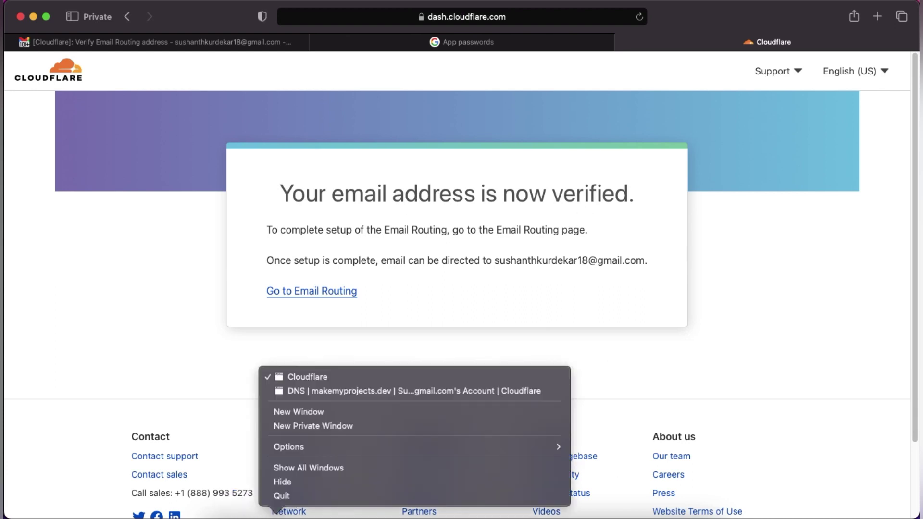
click(333, 376)
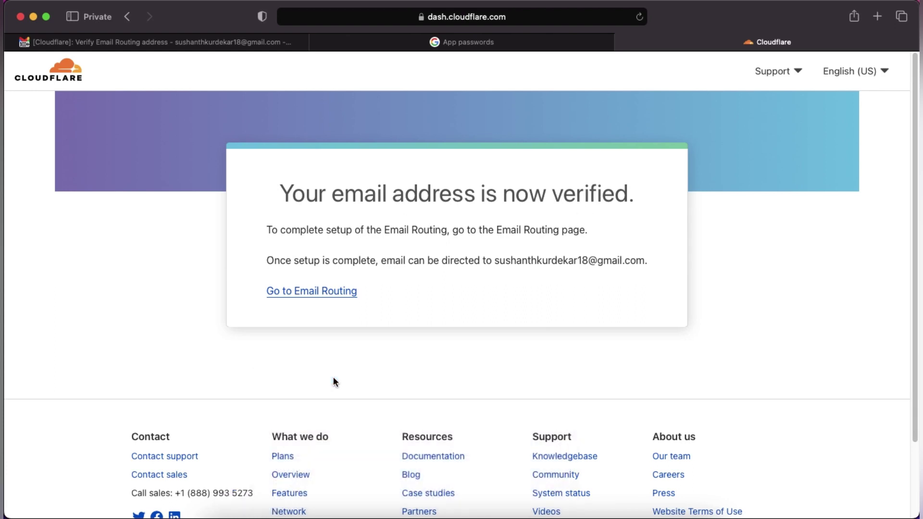
right_click(276, 517)
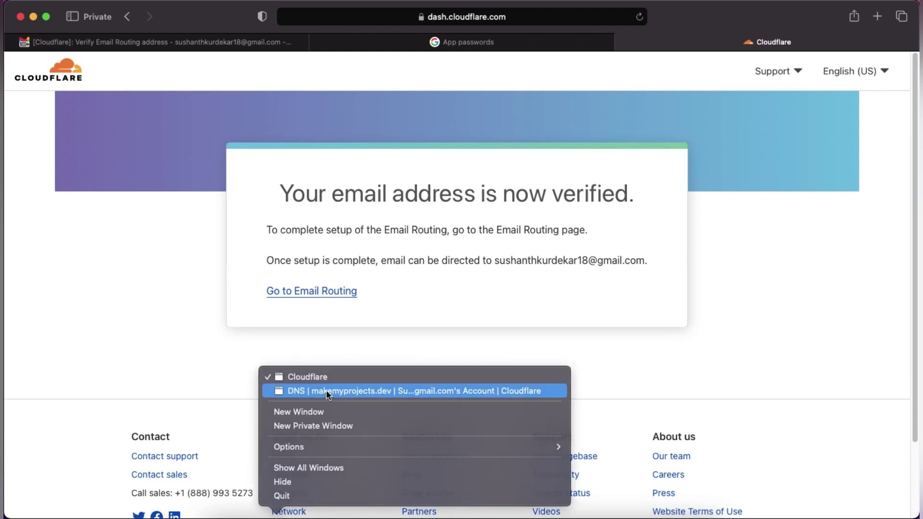
click(326, 390)
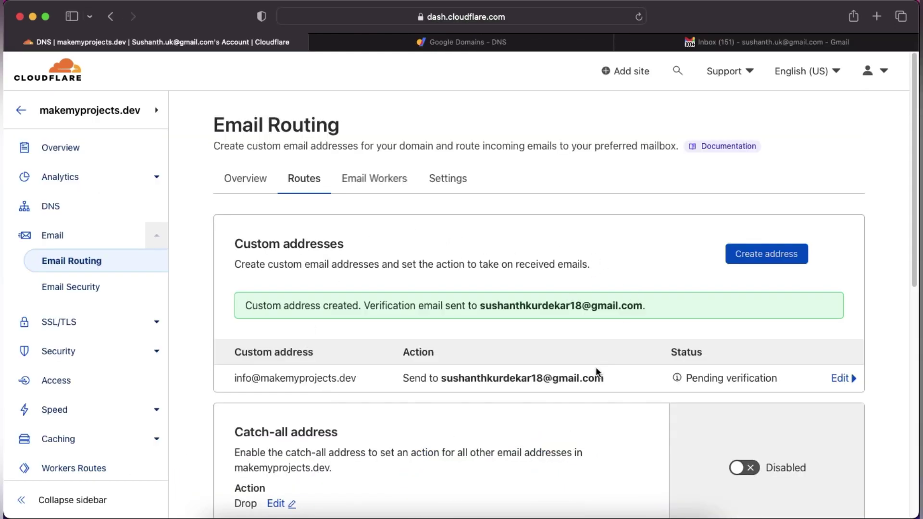
- Reload Email Routing and confirm the info forwarding route to Gmail now shows Active
scroll(596, 371, down, 4)
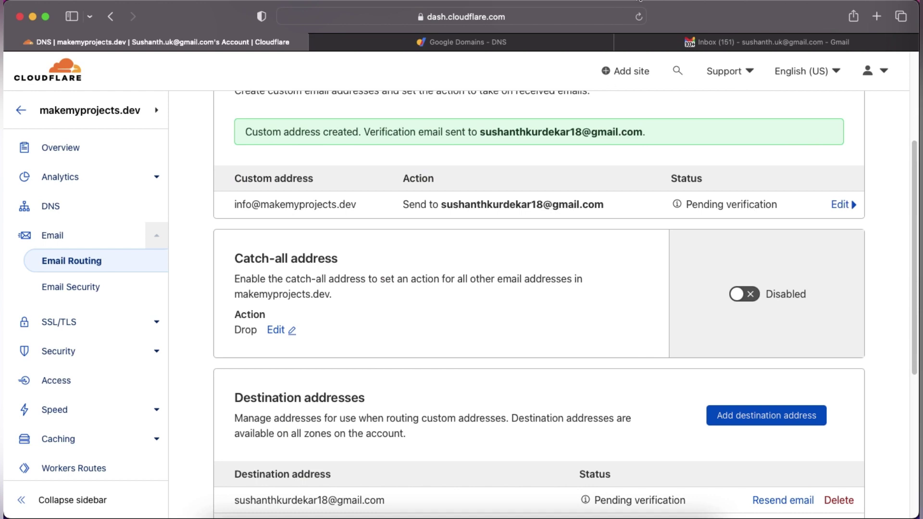
click(639, 17)
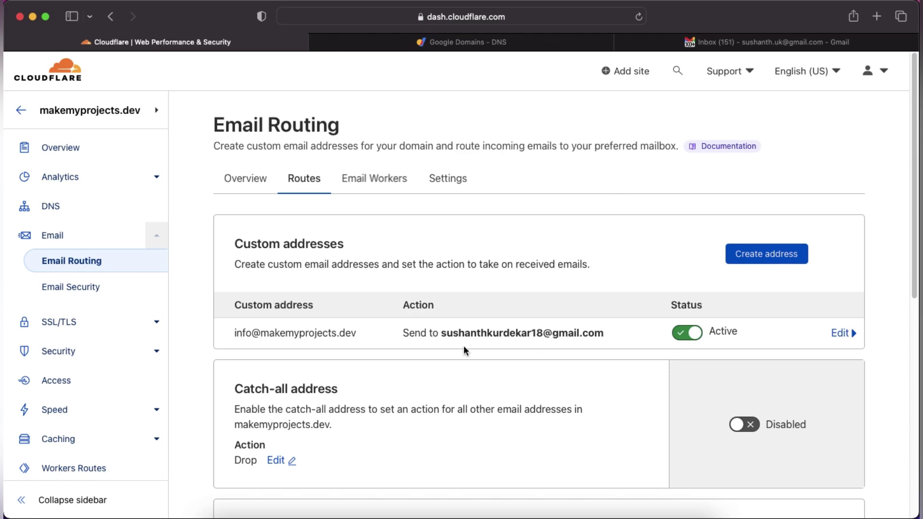
scroll(527, 376, down, 10)
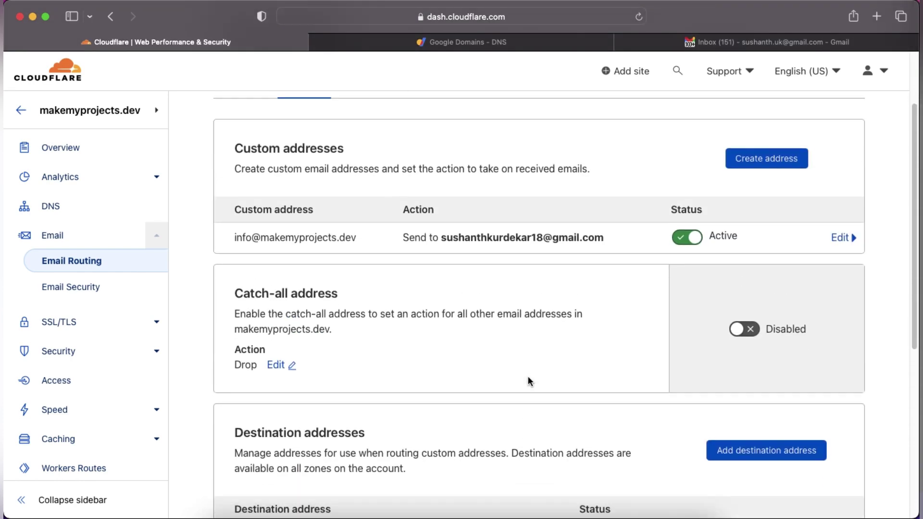
scroll(527, 379, up, 10)
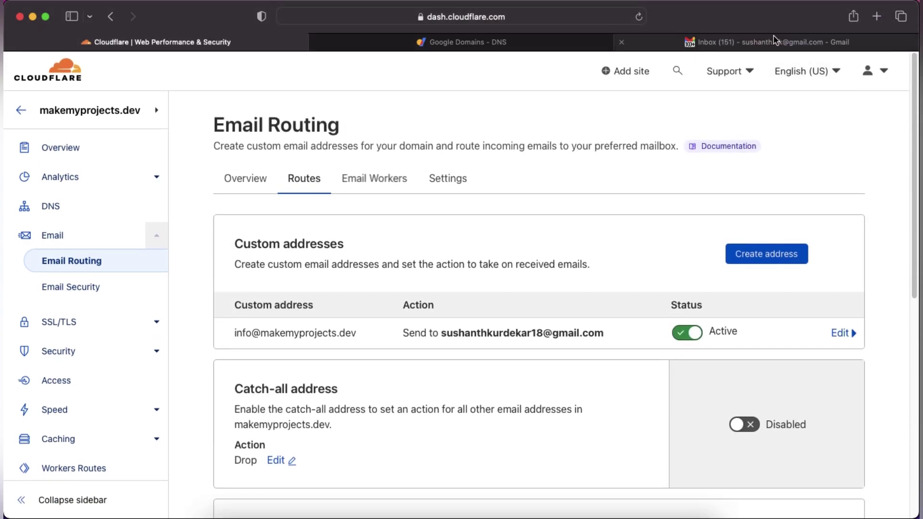
click(775, 41)
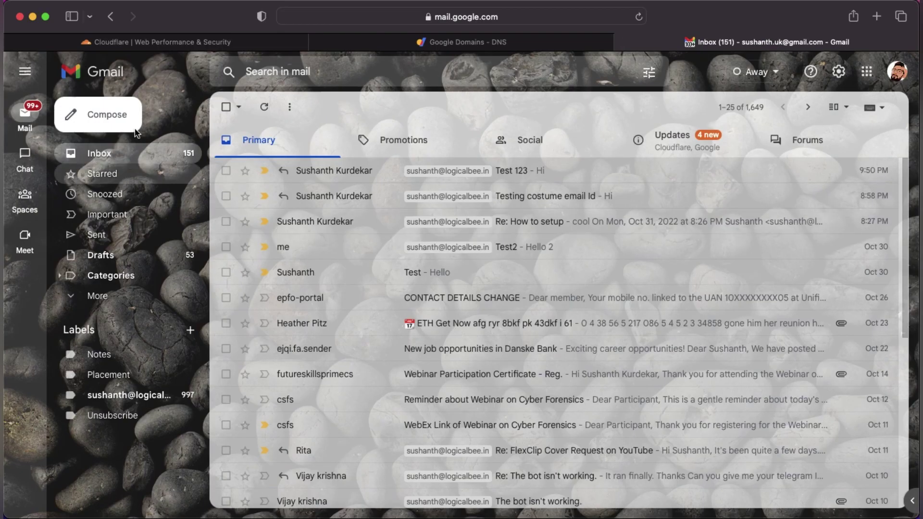
- Compose a new email addressed to the domain's info address, removing a wrongly suggested contact
click(107, 115)
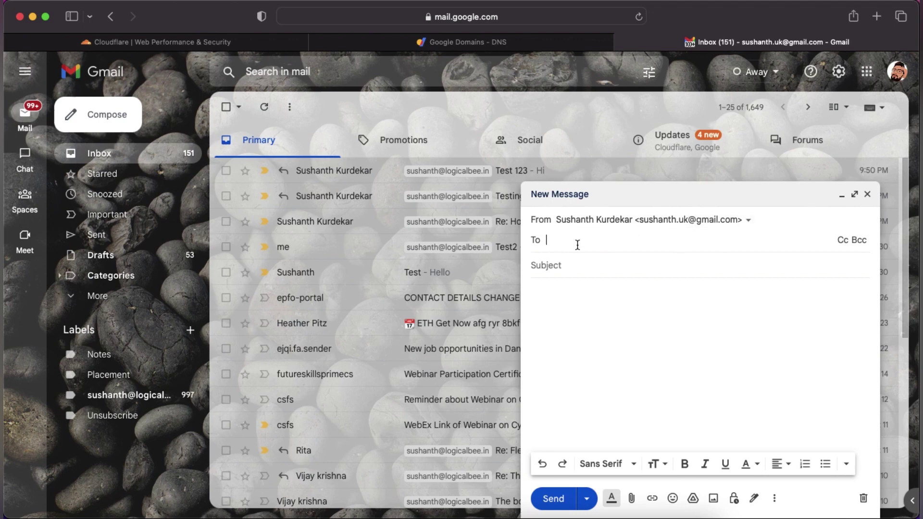
text(sushan)
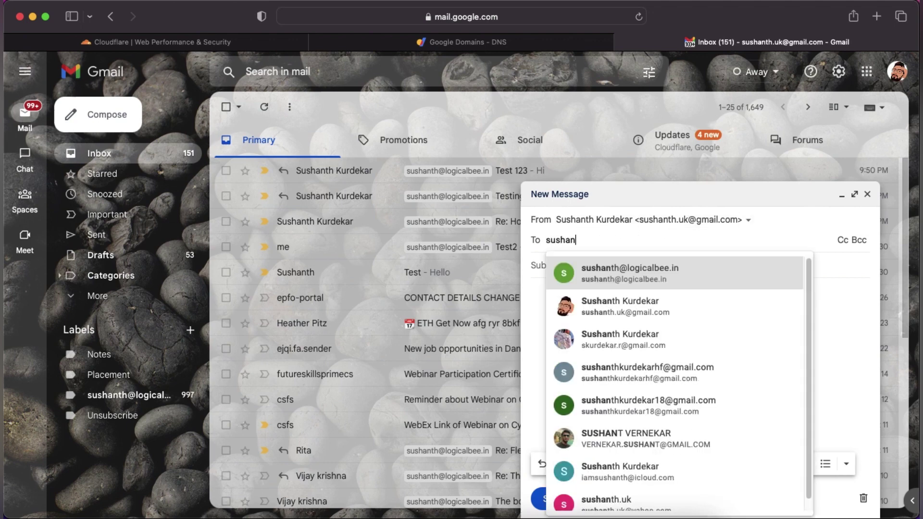
text(thku)
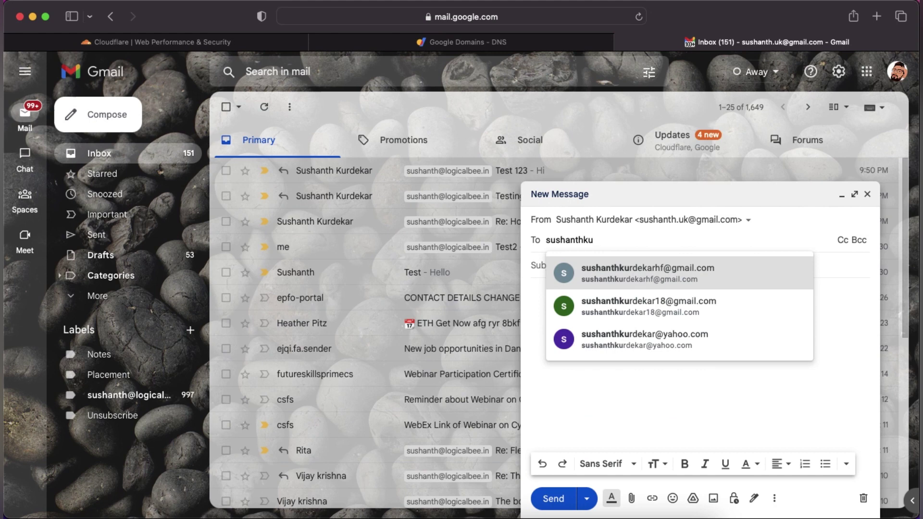
click(677, 303)
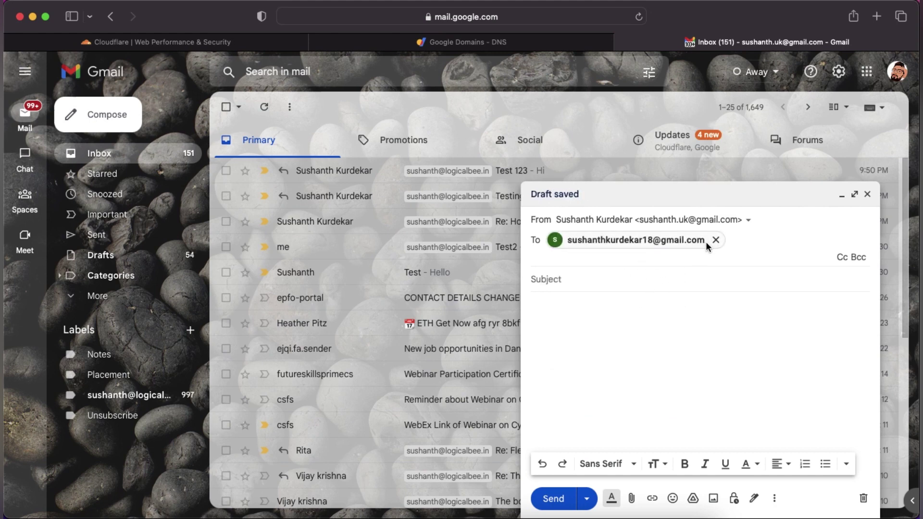
mouse_move(715, 245)
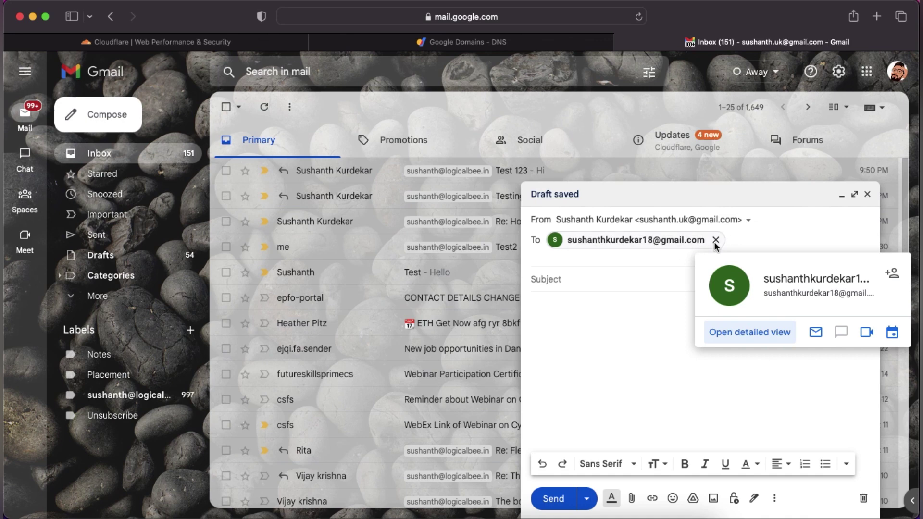
click(715, 241)
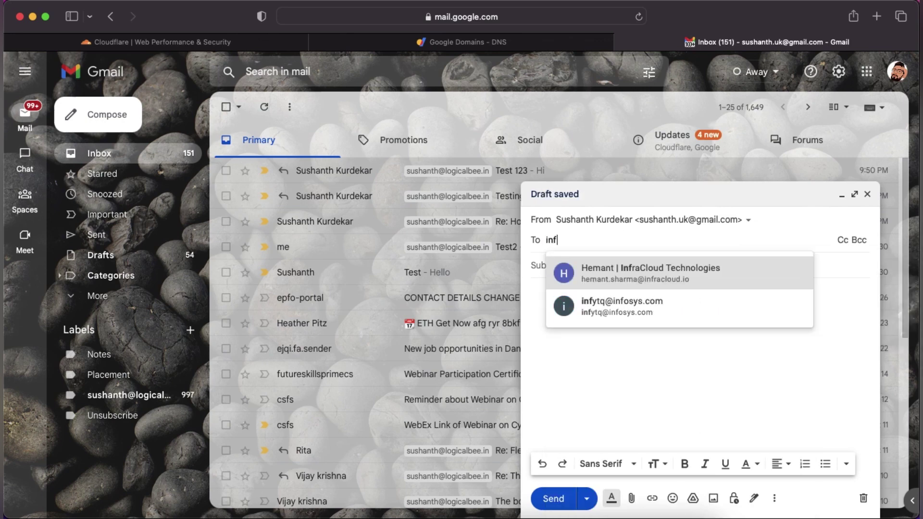
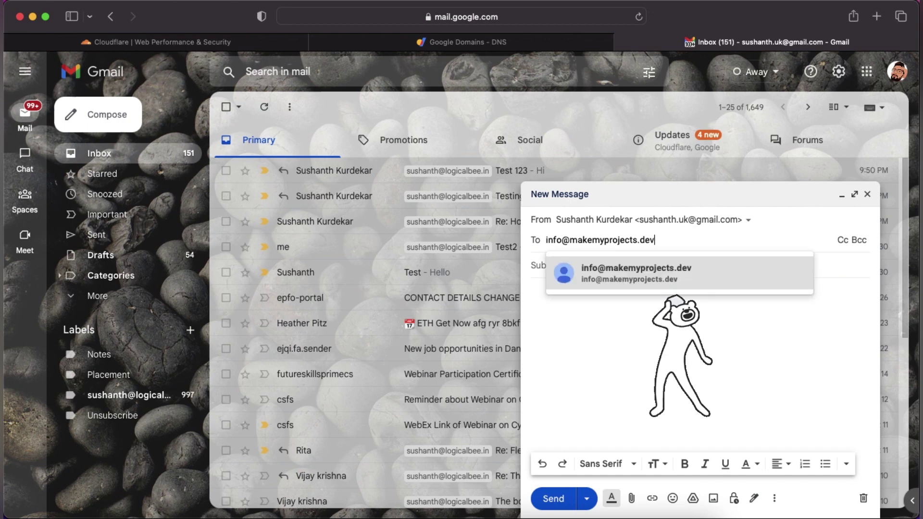
click(690, 275)
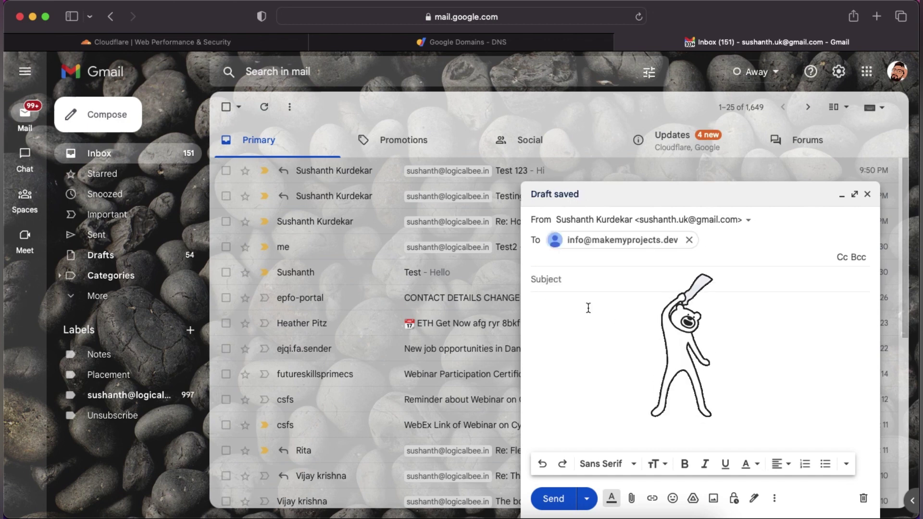
- Give the email subject 'test' and body 'Hello', send it, and return to the Gmail inbox window
click(589, 281)
text(test)
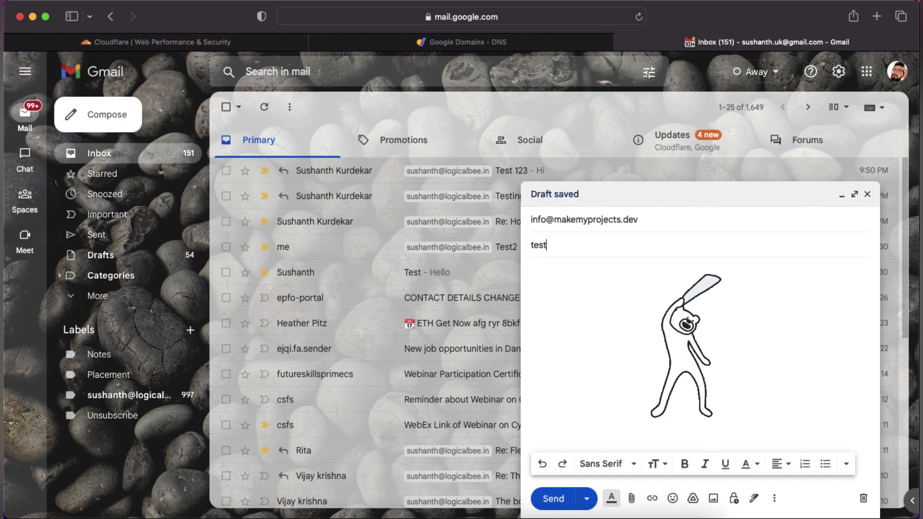
click(586, 304)
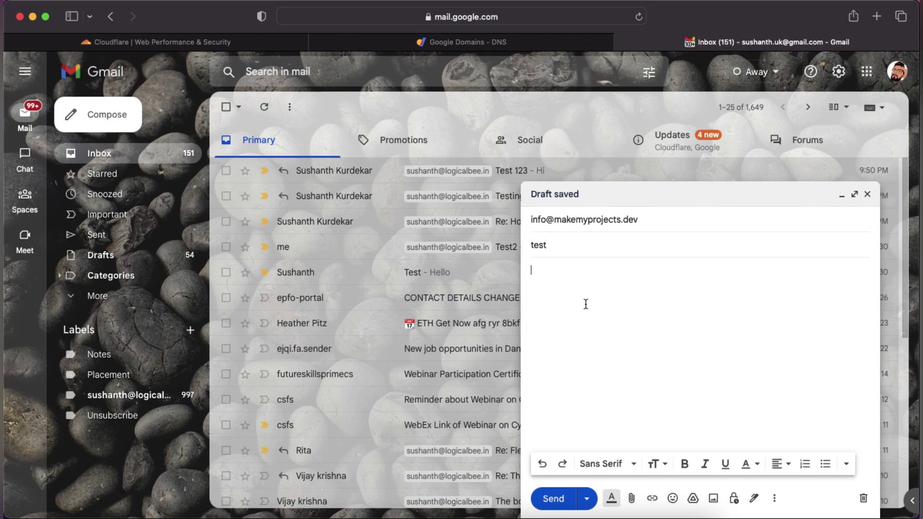
text(Hello)
click(557, 500)
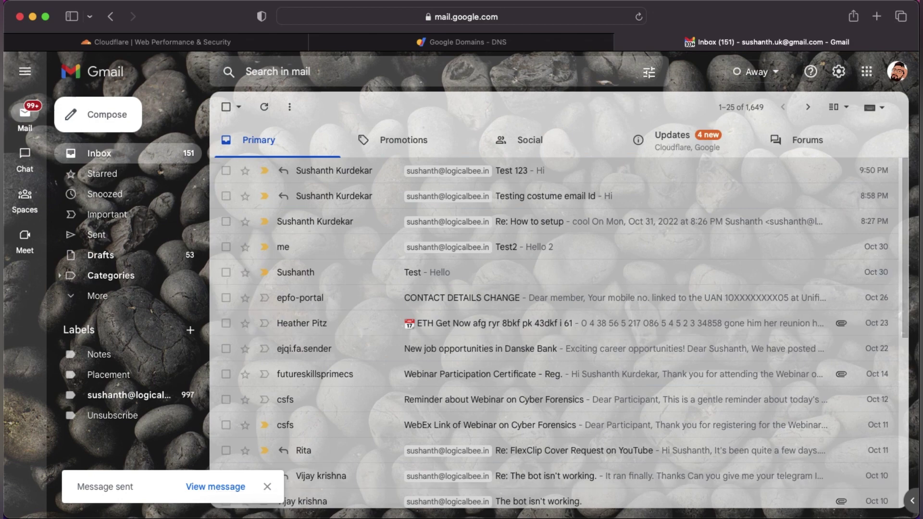
right_click(276, 514)
click(349, 390)
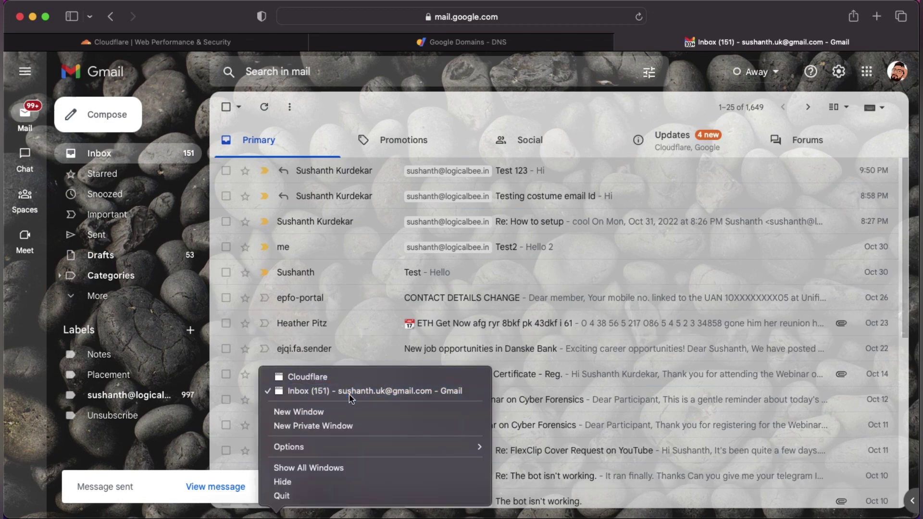
- Open the forwarded 'test' message in the Cloudflare window's Gmail tab, check its sender details, and start a reply
right_click(276, 514)
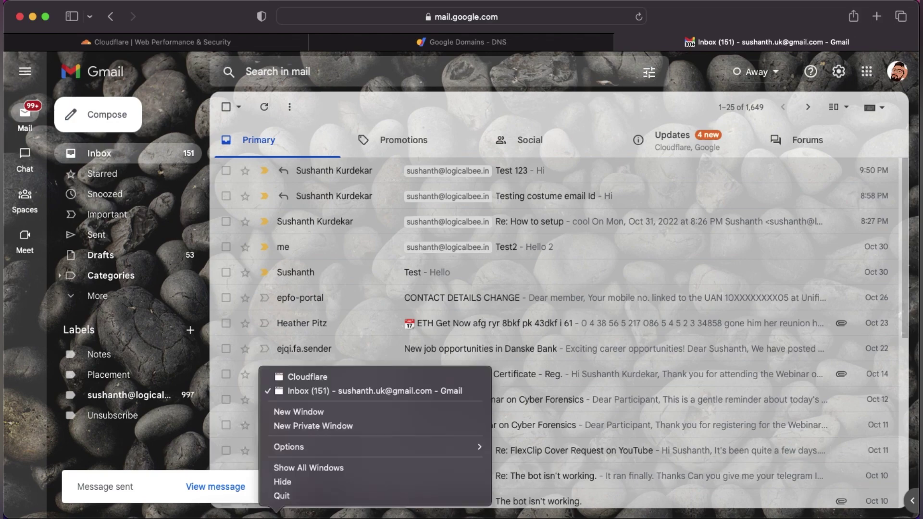
click(316, 376)
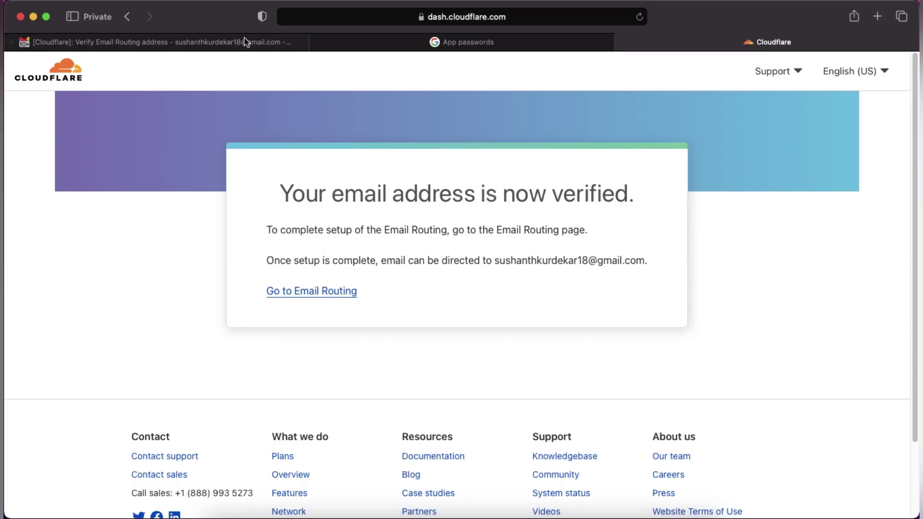
click(247, 42)
click(105, 158)
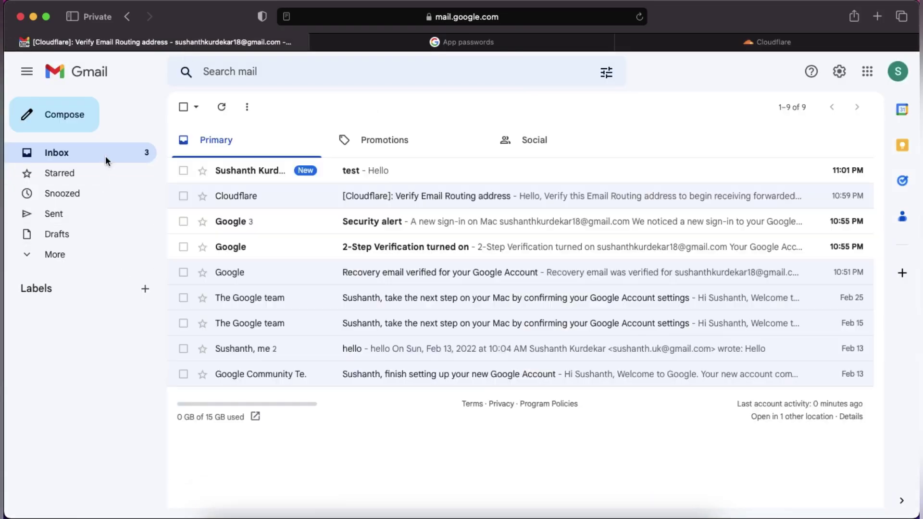
click(368, 174)
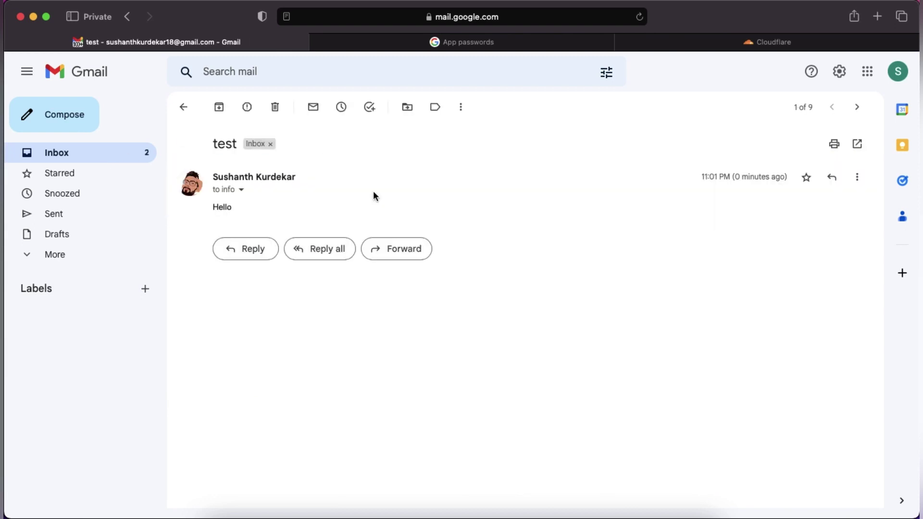
click(242, 191)
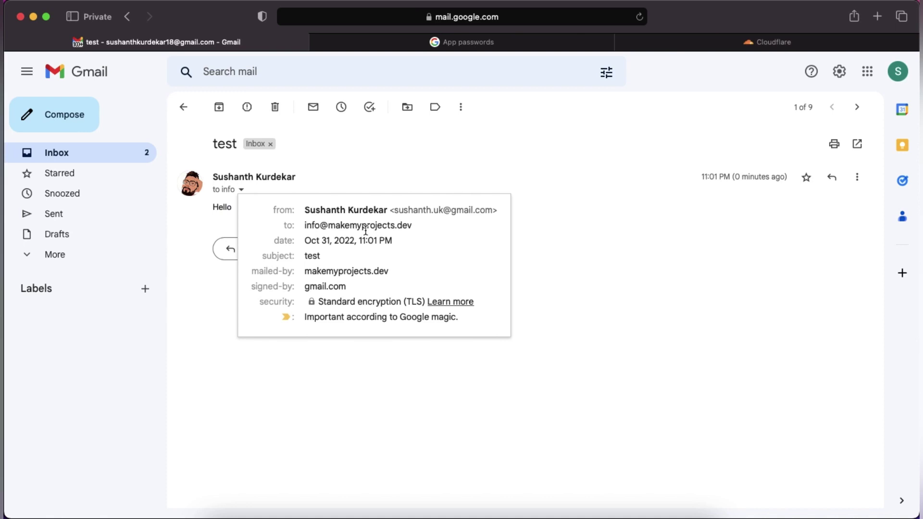
mouse_move(405, 229)
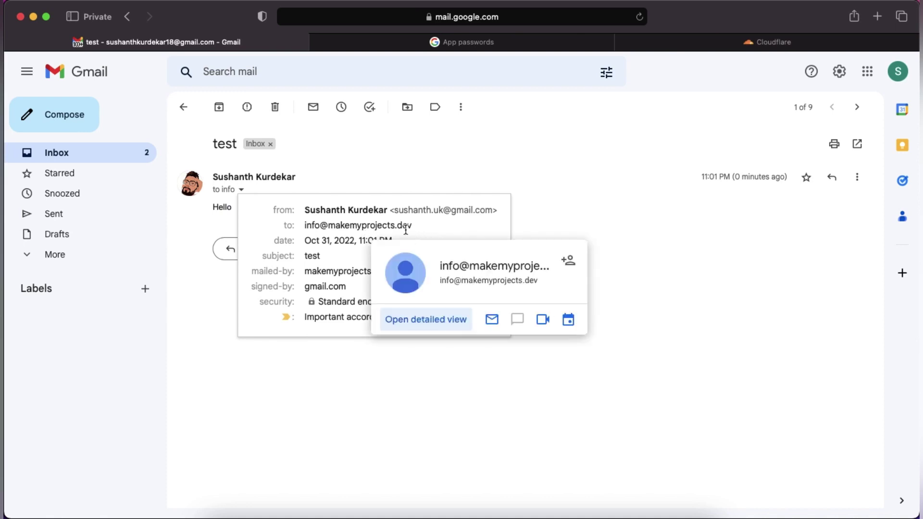
click(239, 383)
click(251, 254)
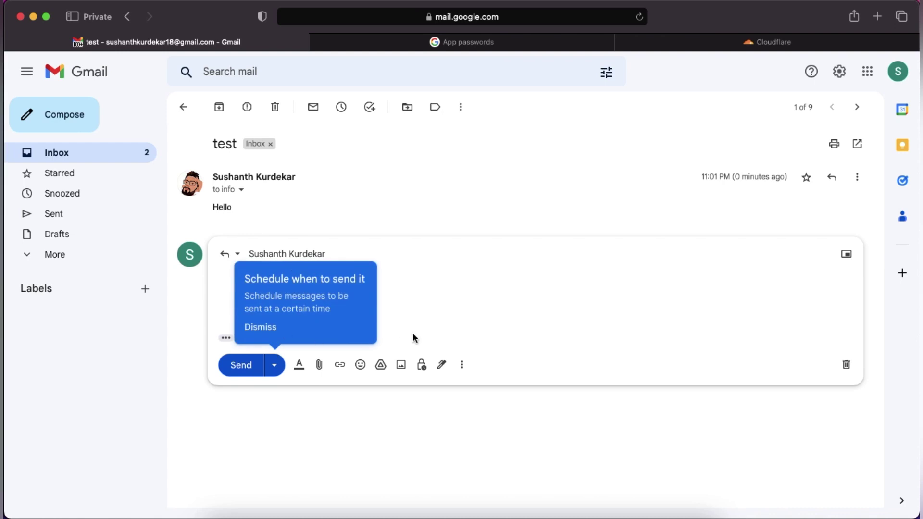
click(414, 439)
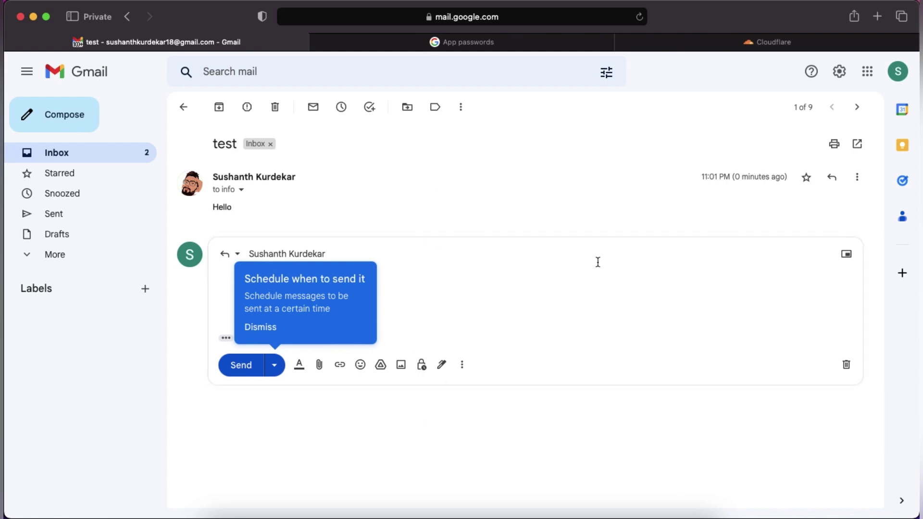
- Start adding another send-as email address from Gmail's Accounts and Import settings
click(842, 73)
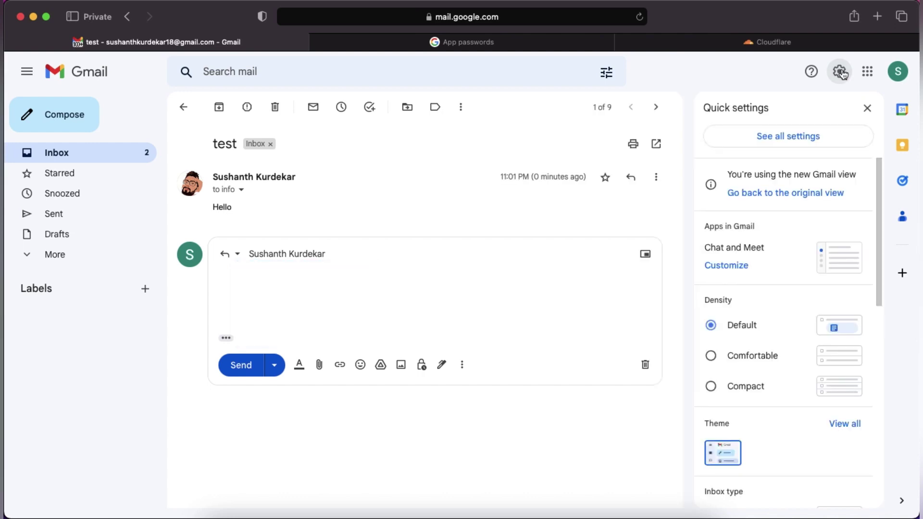
click(792, 141)
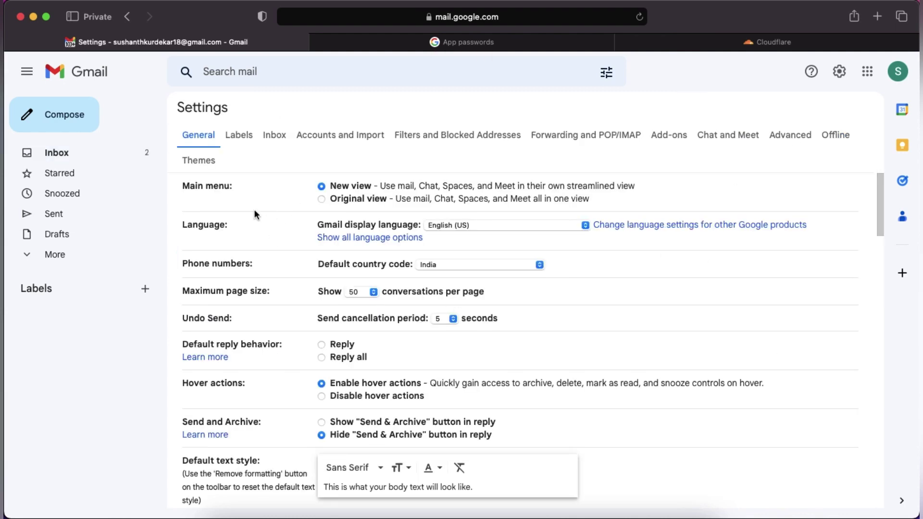
click(343, 136)
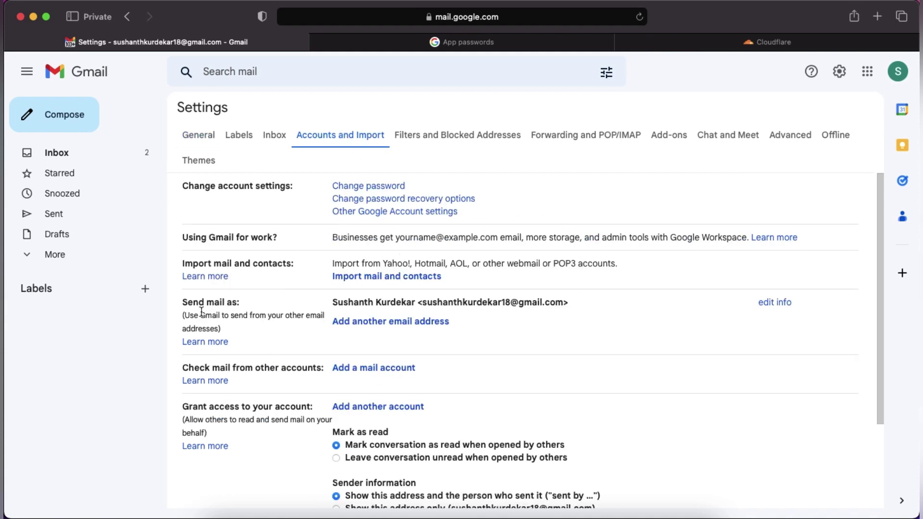
click(391, 322)
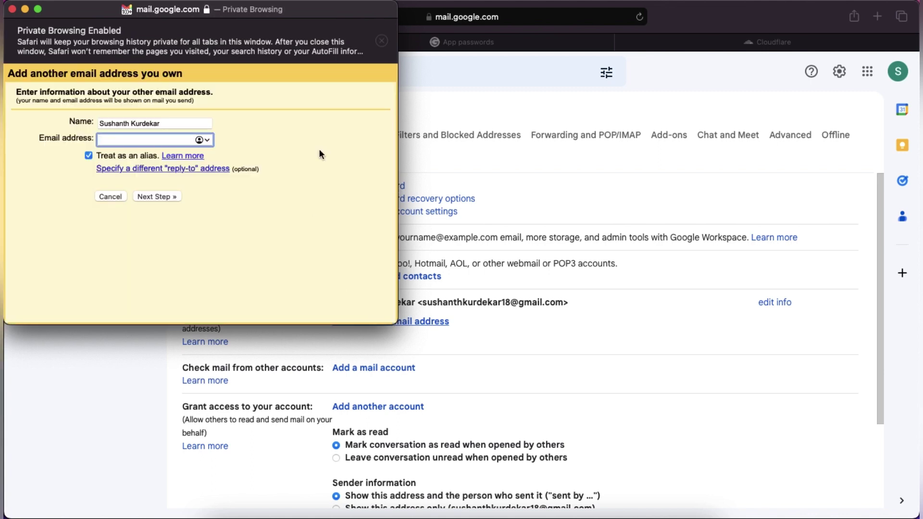
- Name the sender MakeMyProjects, enter the domain's info address, and continue to the SMTP step
drag(316, 10, 640, 76)
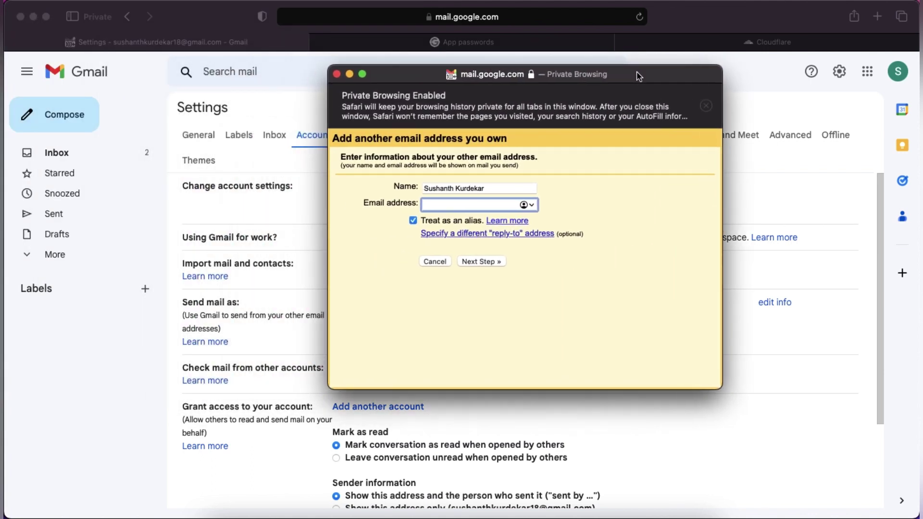
click(493, 188)
triple_click(493, 189)
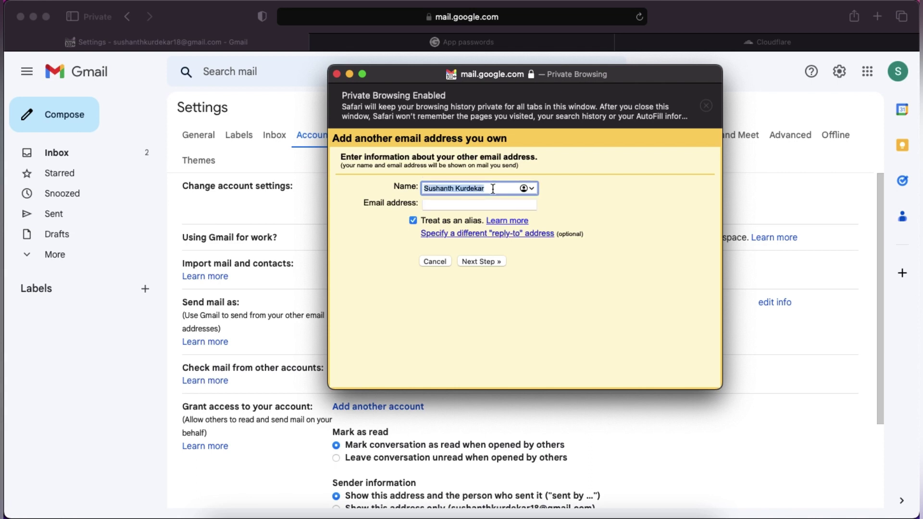
text(M)
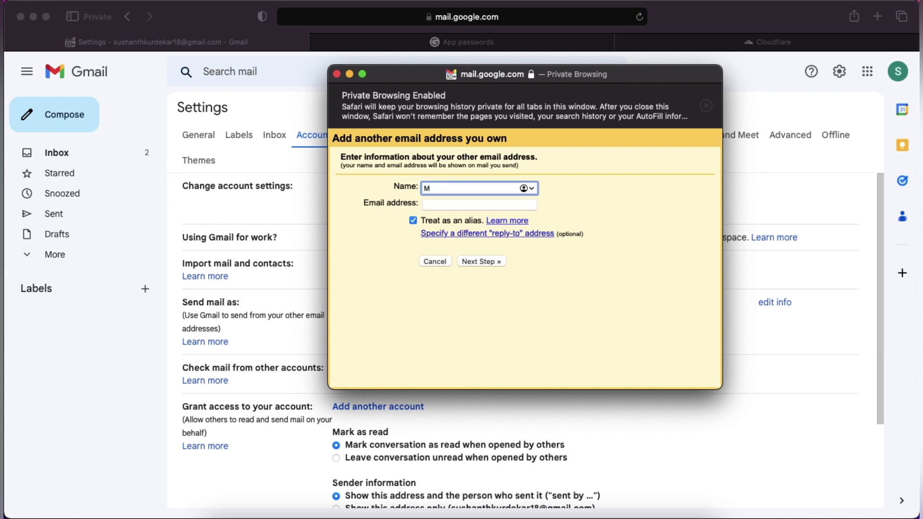
text(akeMyProjects)
click(449, 202)
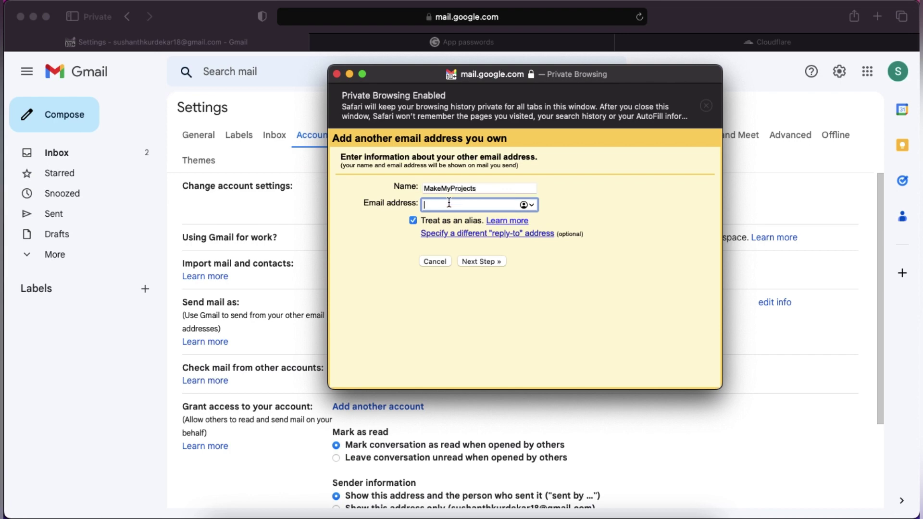
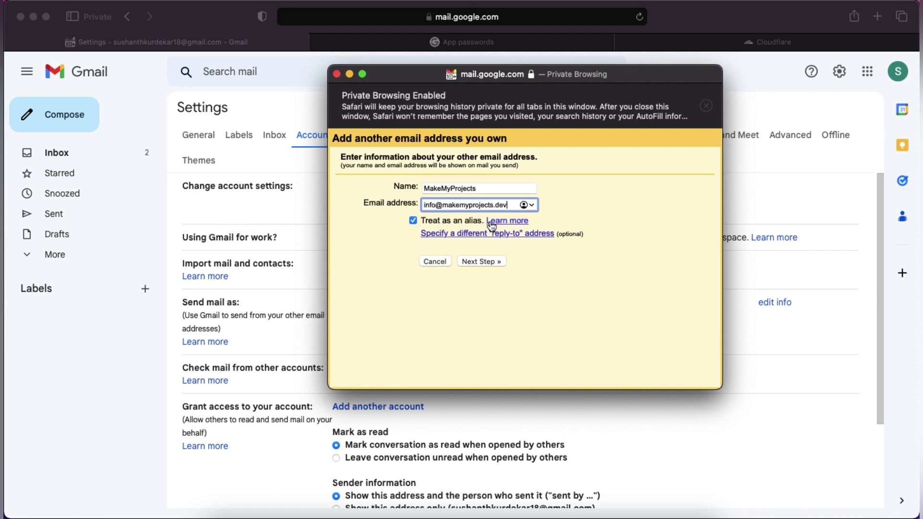
click(487, 260)
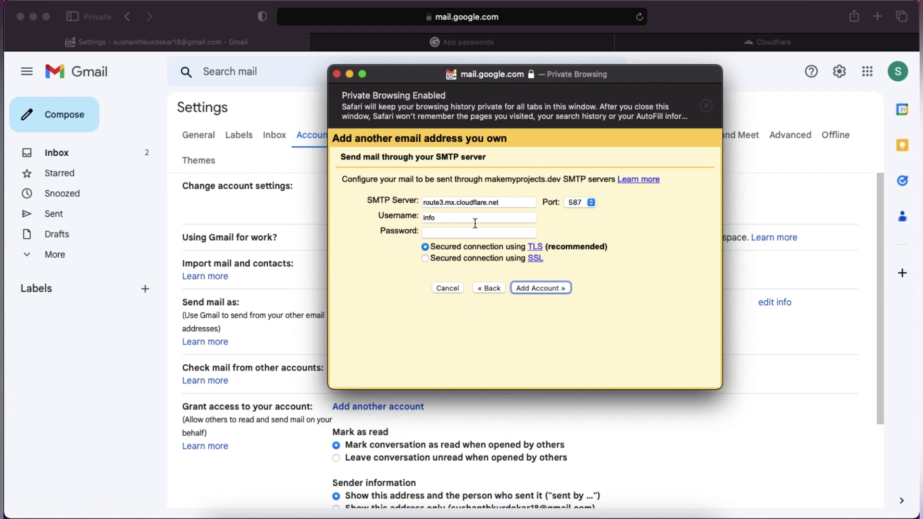
- Set the SMTP server to smtp.gmail.com and the username to the Gmail account address
click(508, 204)
key(super+a)
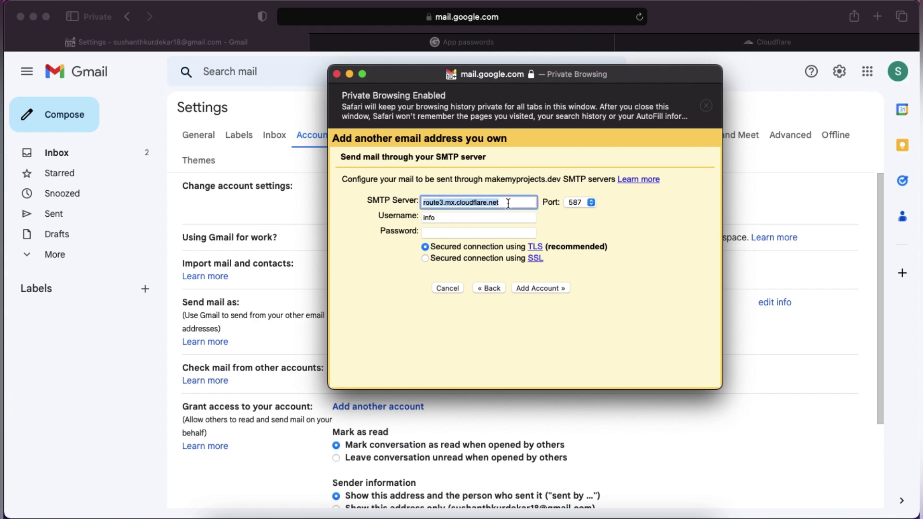
text(smpt)
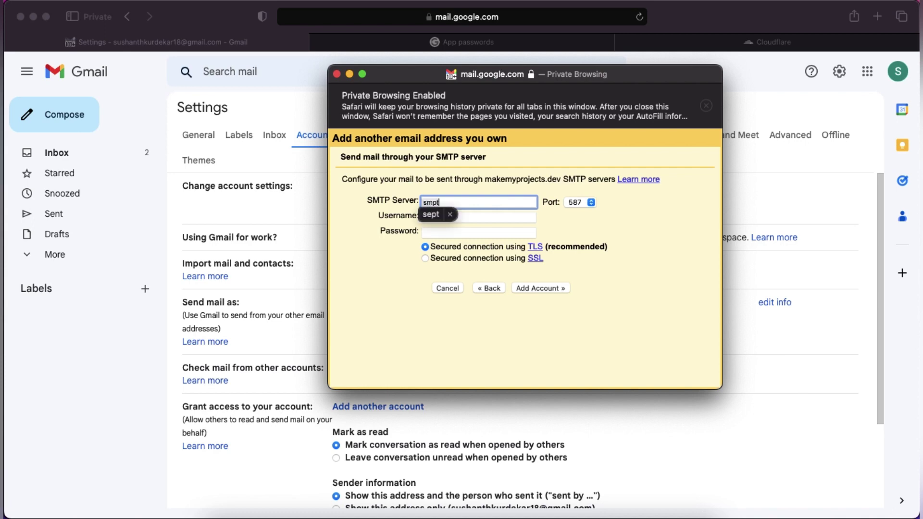
key(BackSpace)
key(BackSpace)
text(t)
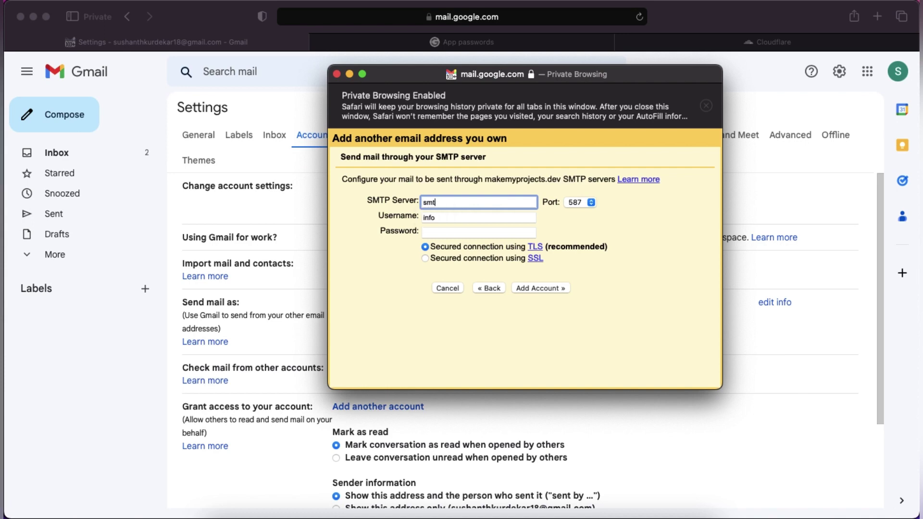
text(p.gmail.com)
click(453, 218)
key(BackSpace)
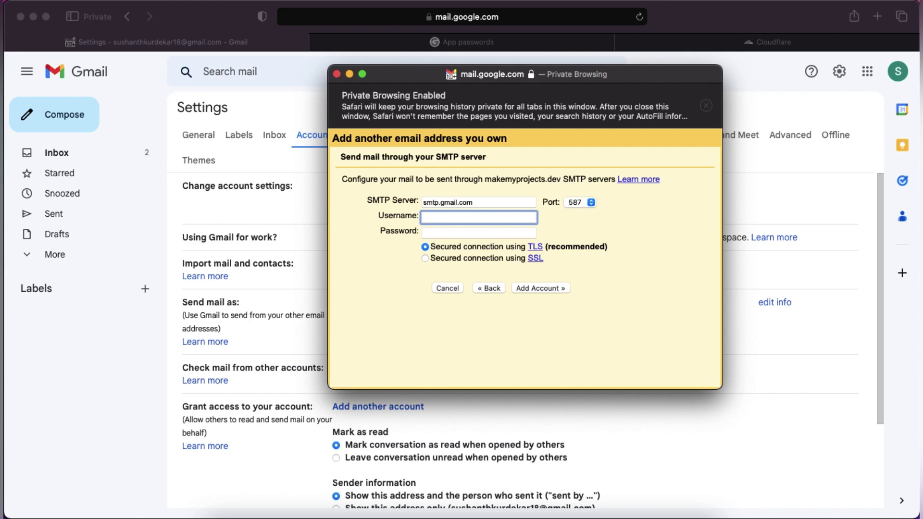
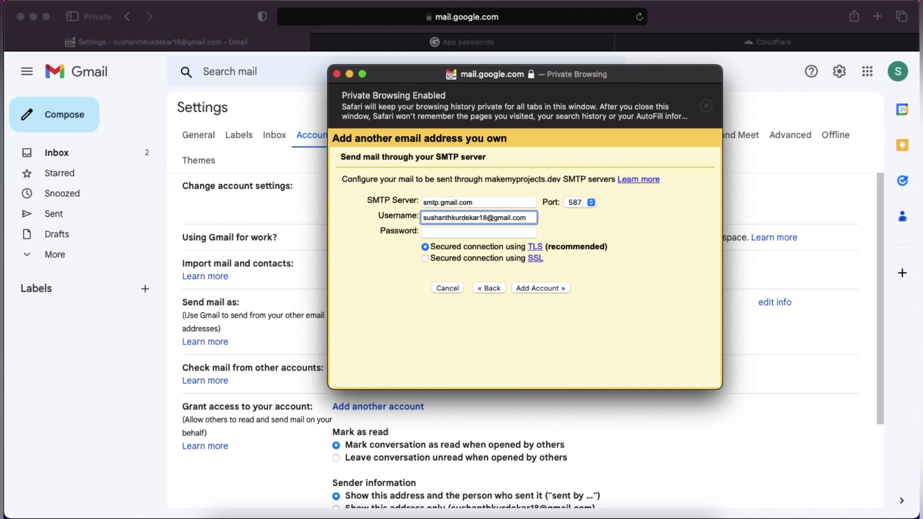
- Paste the generated app password from the App passwords page and add the account
click(445, 233)
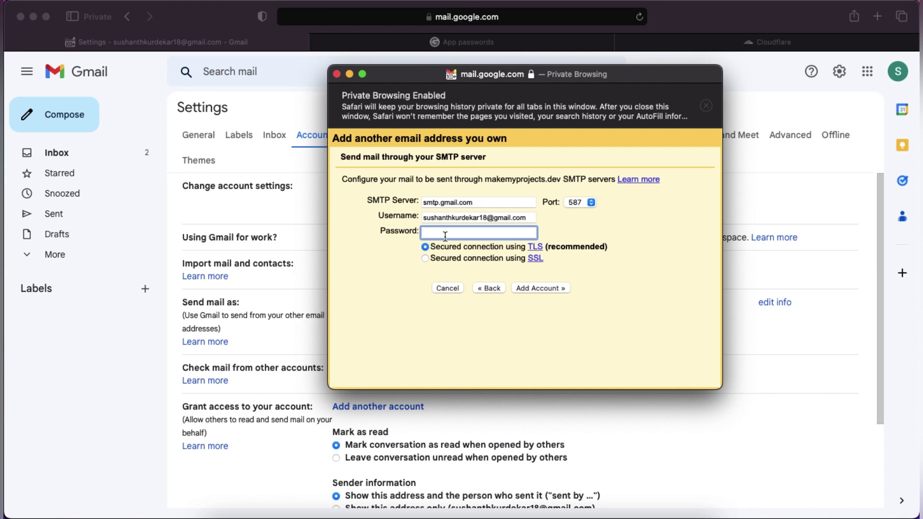
click(531, 41)
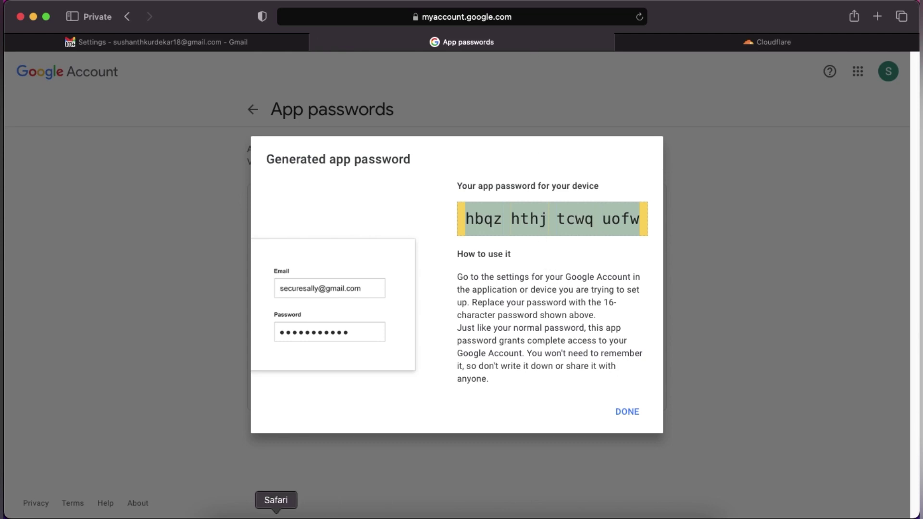
right_click(276, 516)
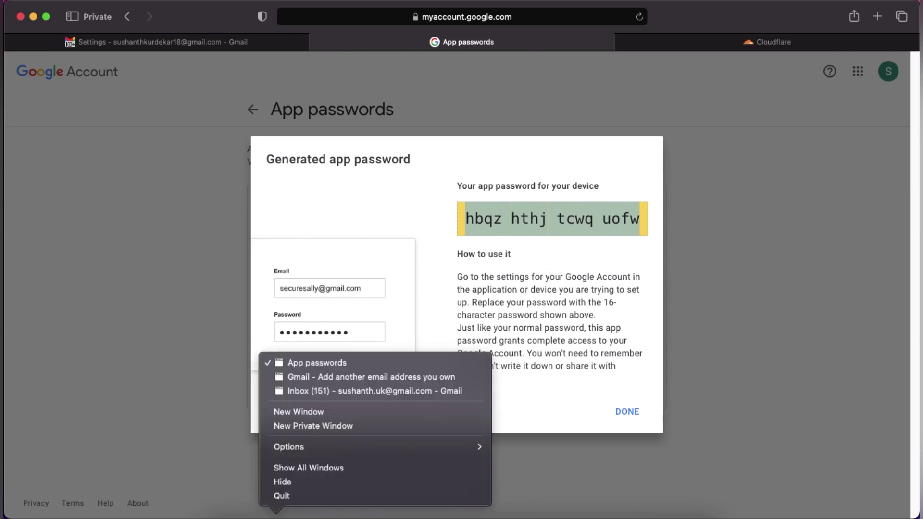
click(345, 378)
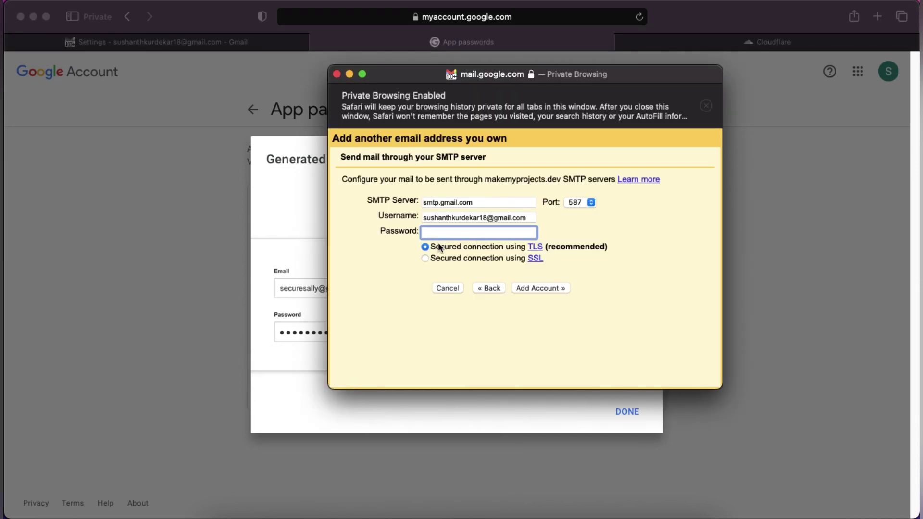
key(super+v)
click(542, 290)
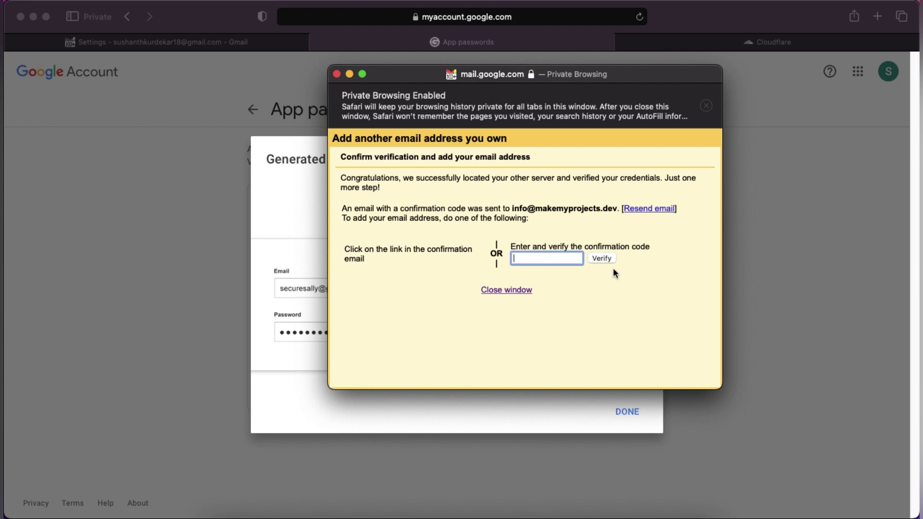
- Copy the confirmation code from Gmail's Send Mail confirmation email
click(161, 43)
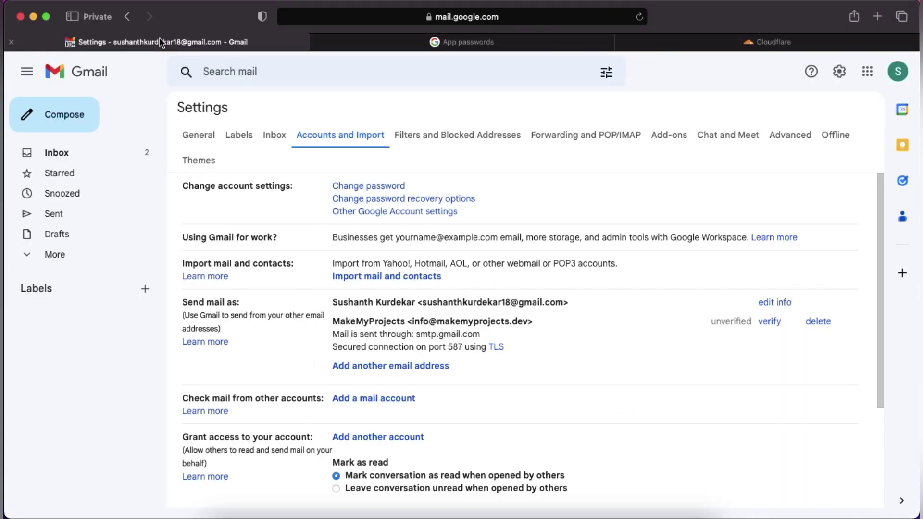
click(93, 153)
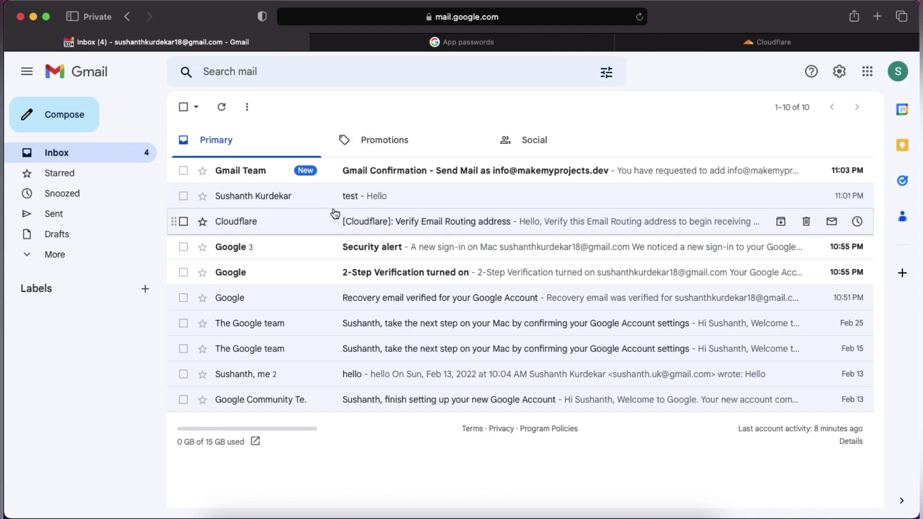
click(468, 176)
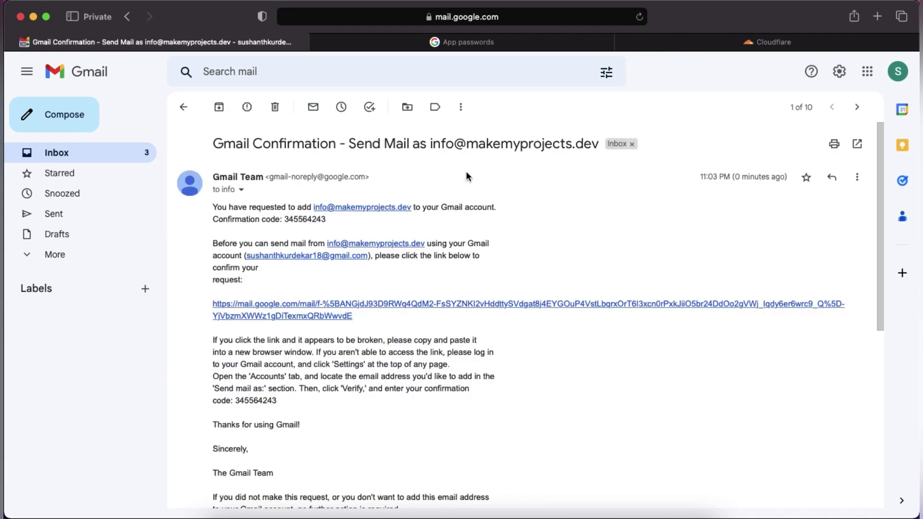
double_click(305, 219)
key(super+c)
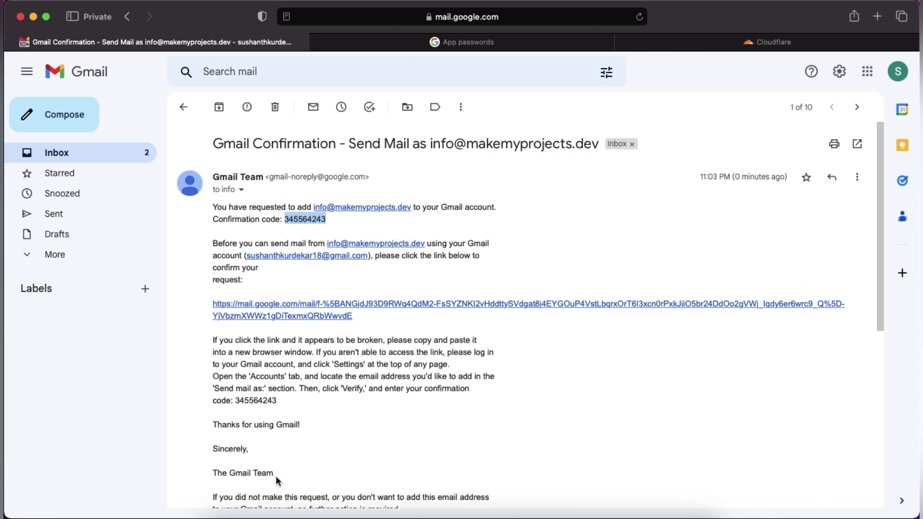
right_click(276, 511)
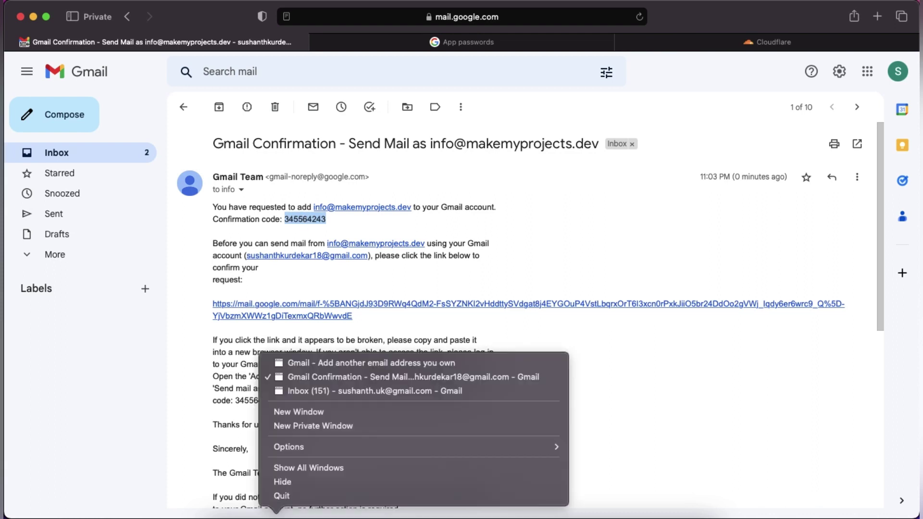
click(373, 377)
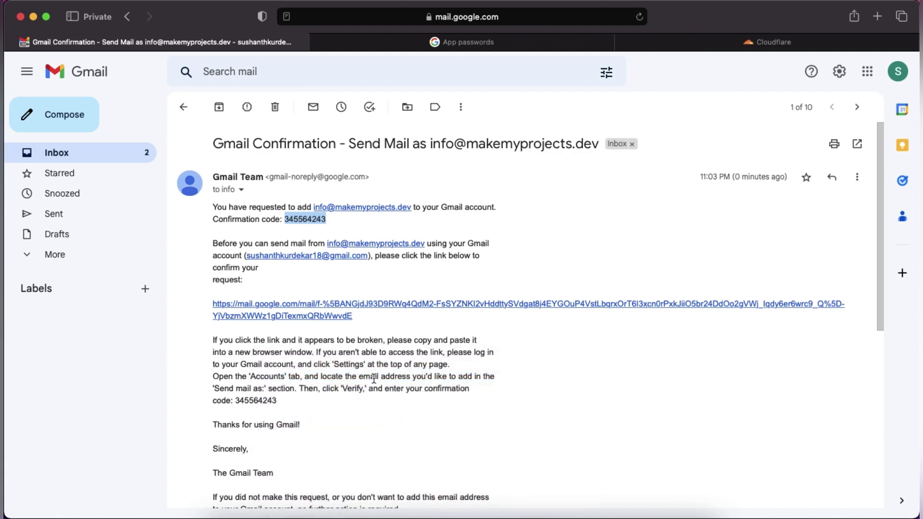
- Paste the code into the Add another email address window, verify it, and return to the inbox
right_click(276, 510)
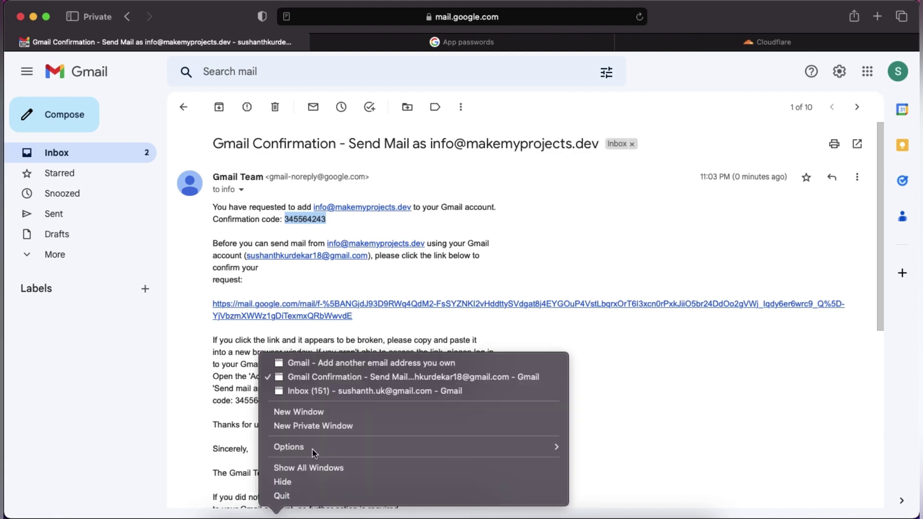
click(364, 367)
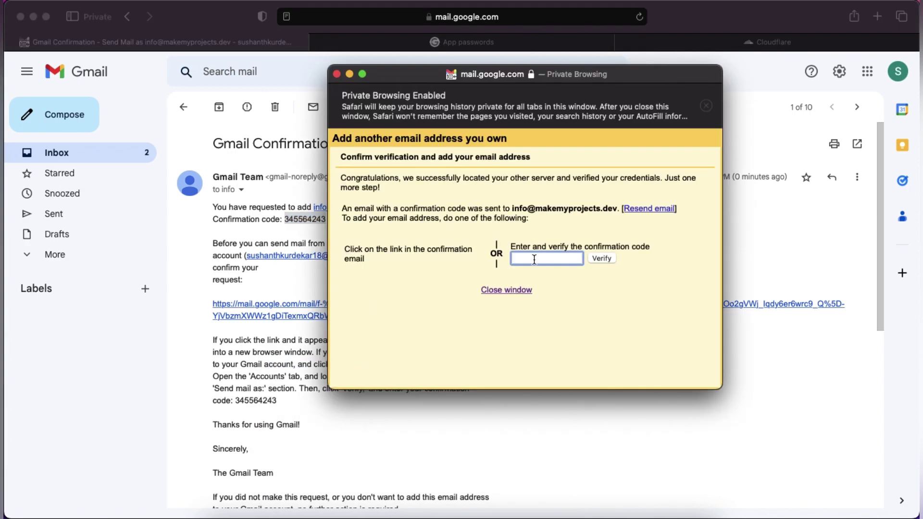
key(super+v)
click(610, 260)
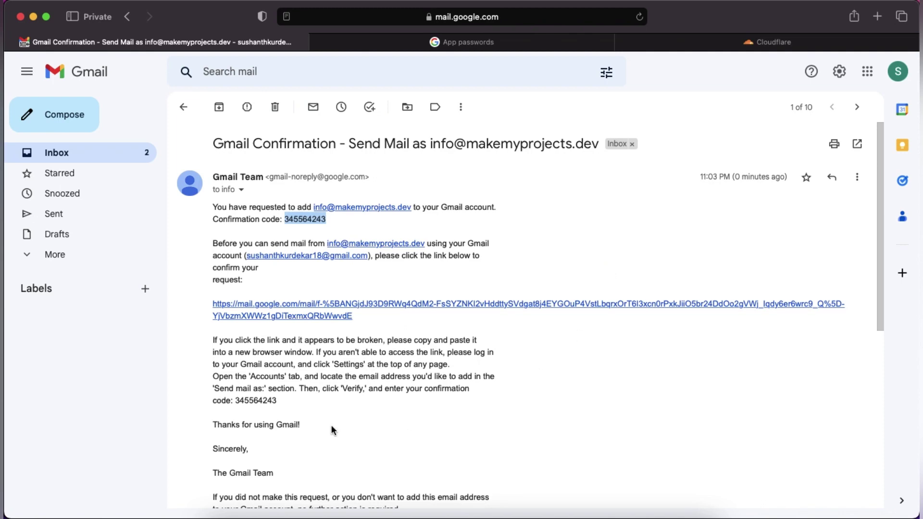
scroll(485, 341, down, 7)
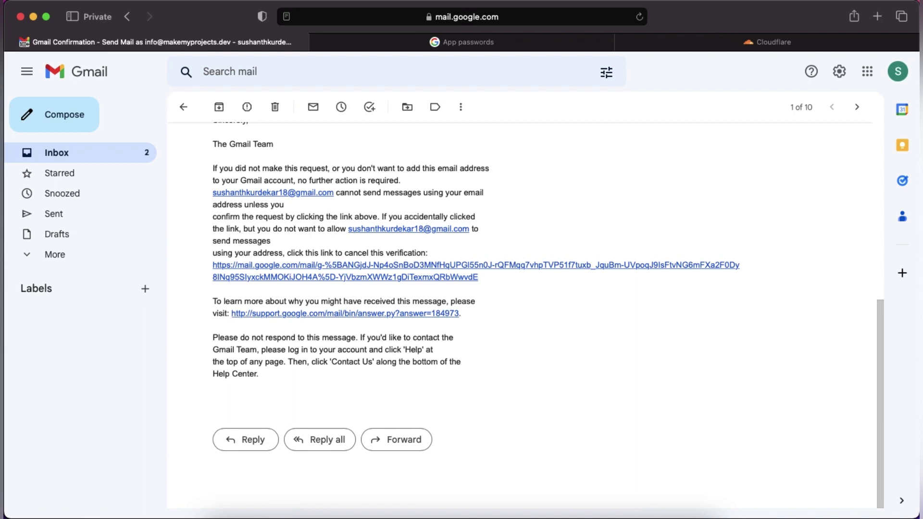
right_click(276, 514)
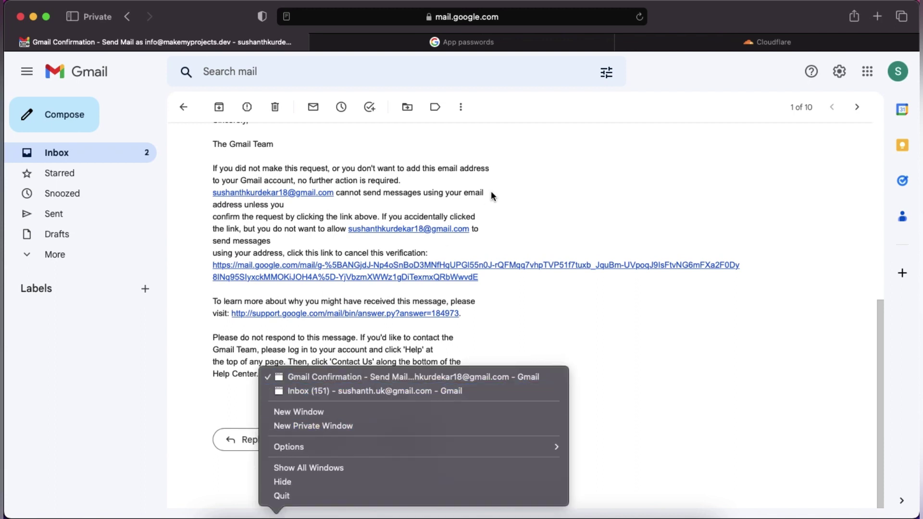
click(585, 208)
click(87, 153)
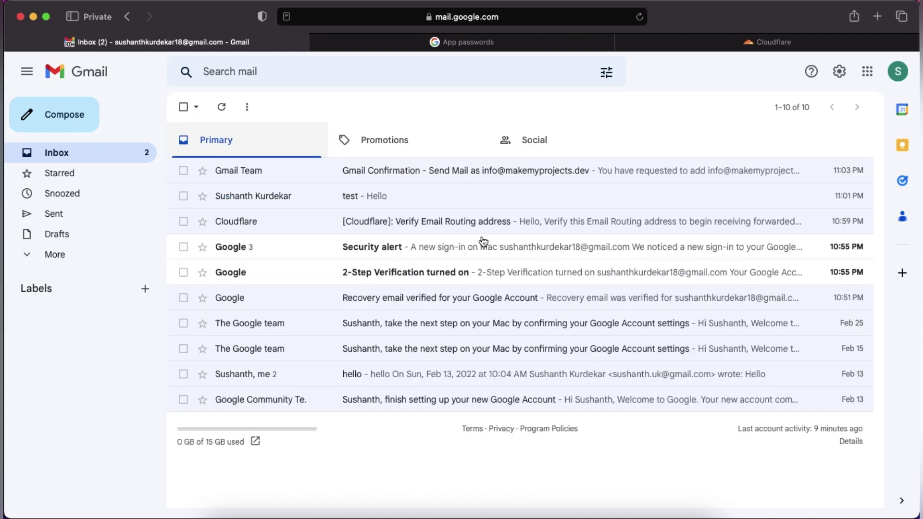
click(842, 71)
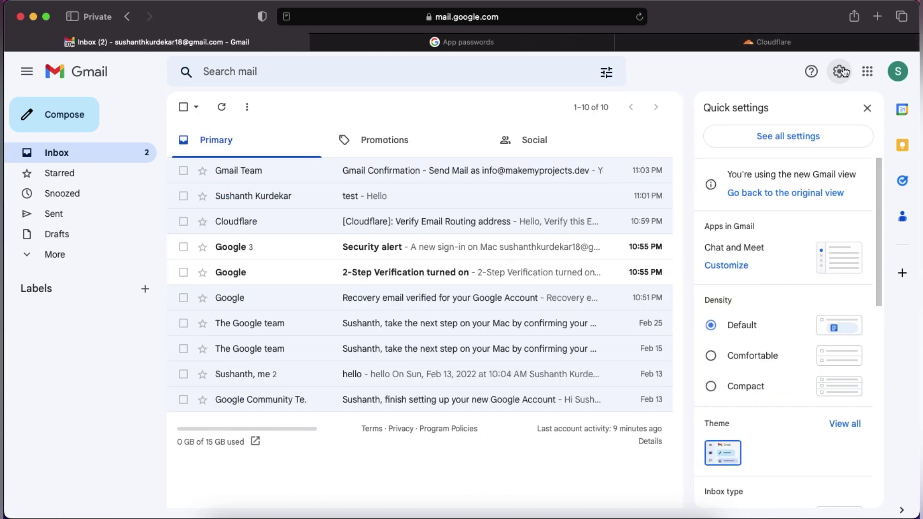
click(797, 137)
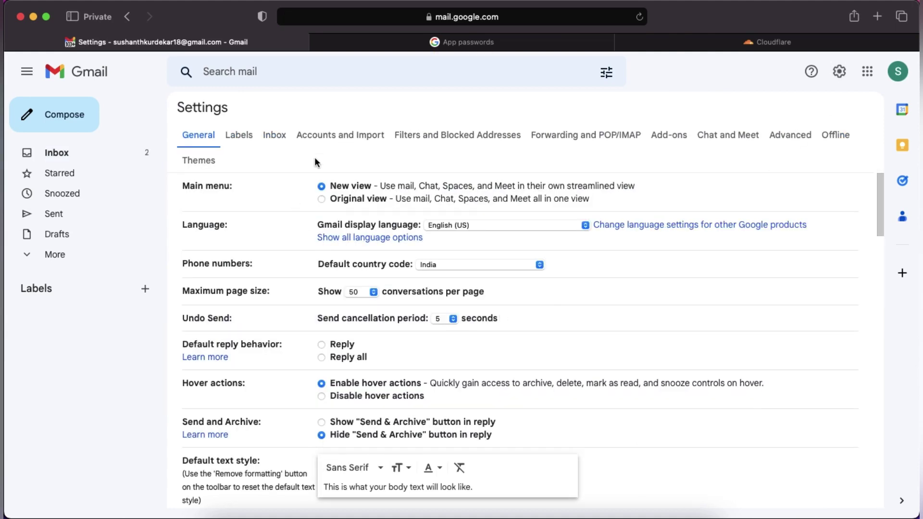
click(343, 137)
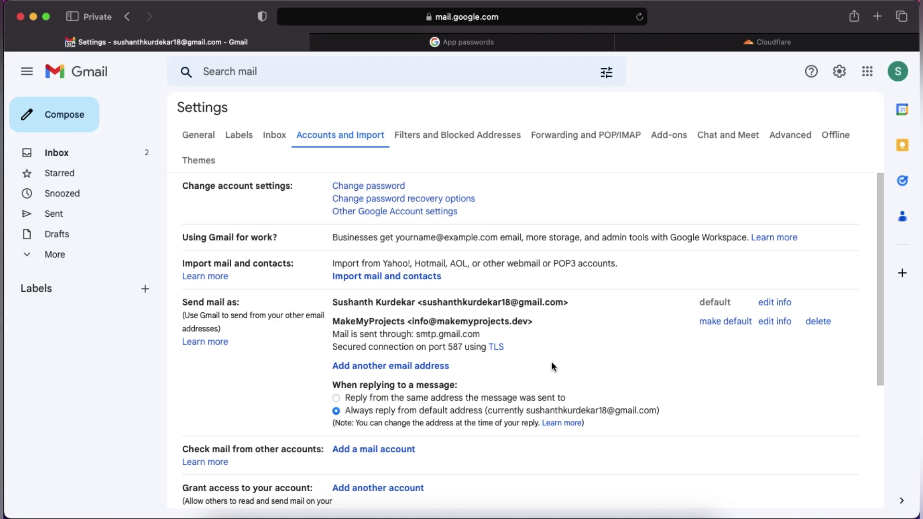
click(82, 159)
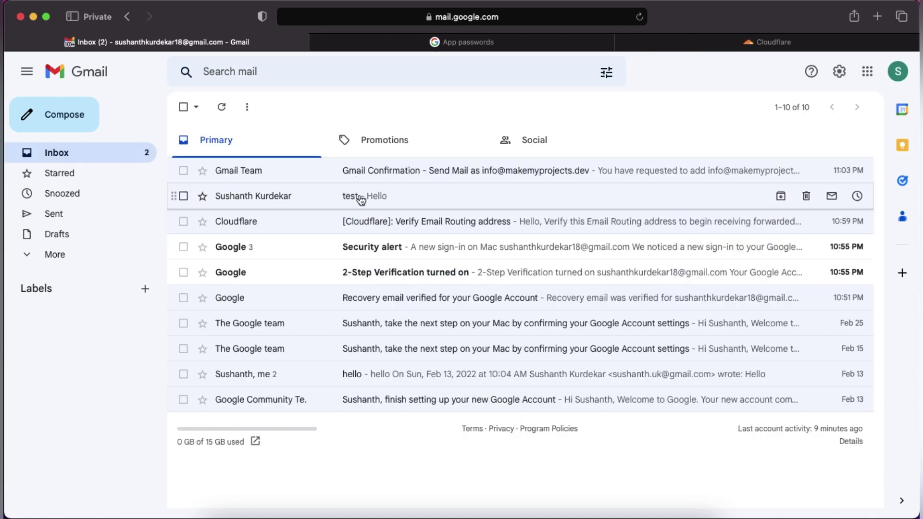
- Reply 'Hello' to the test email, sending it from the MakeMyProjects address
click(361, 198)
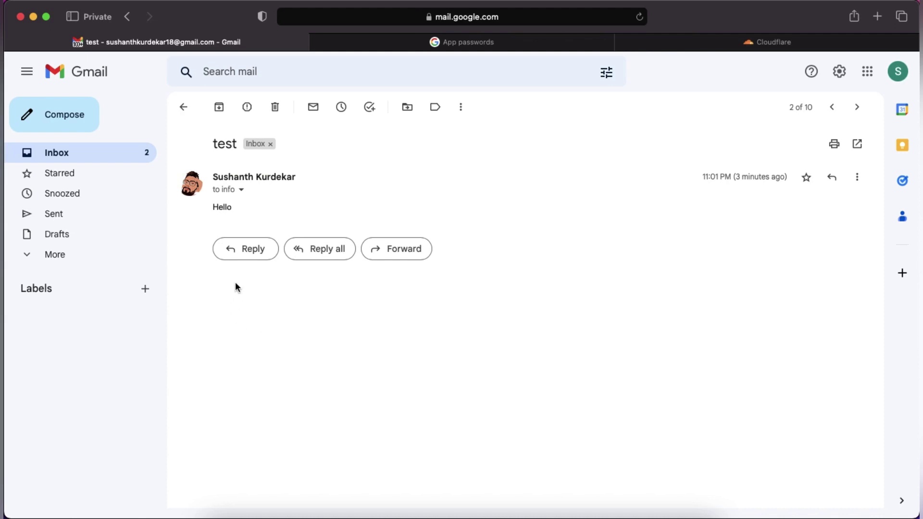
click(260, 257)
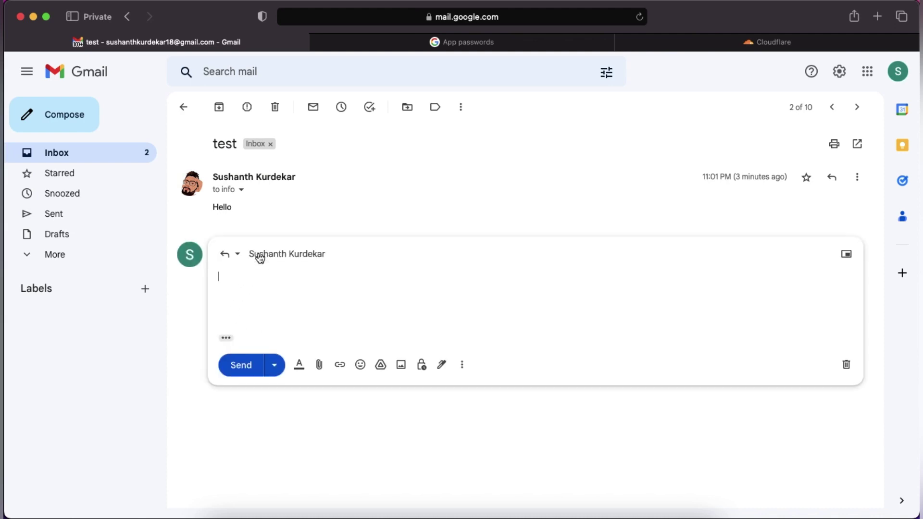
click(288, 254)
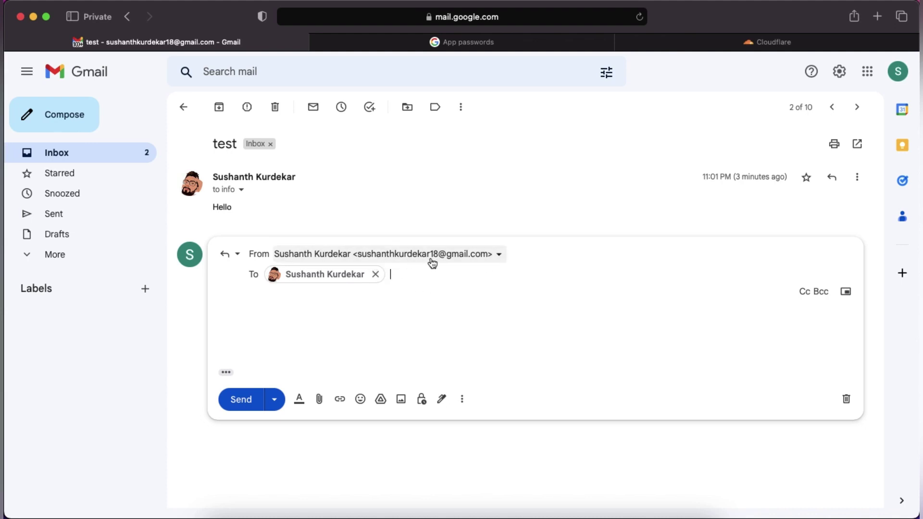
click(486, 258)
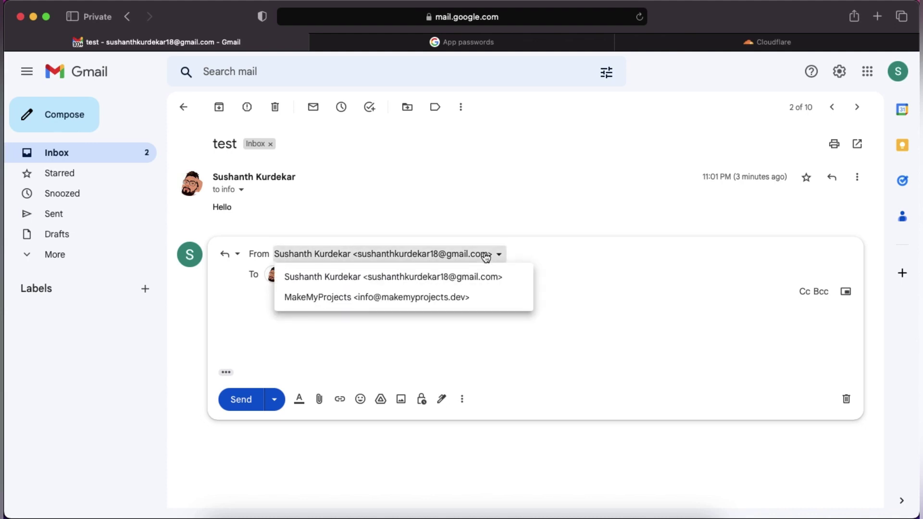
click(471, 299)
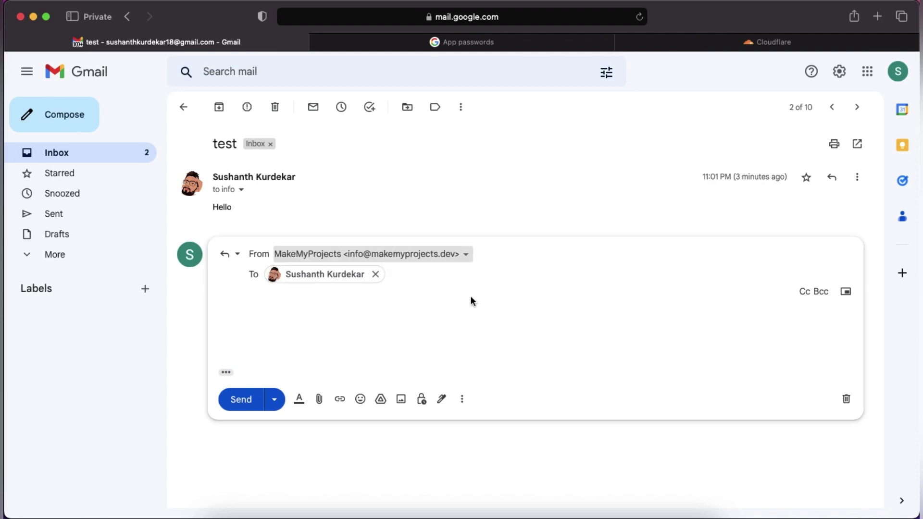
click(307, 331)
text(Heo)
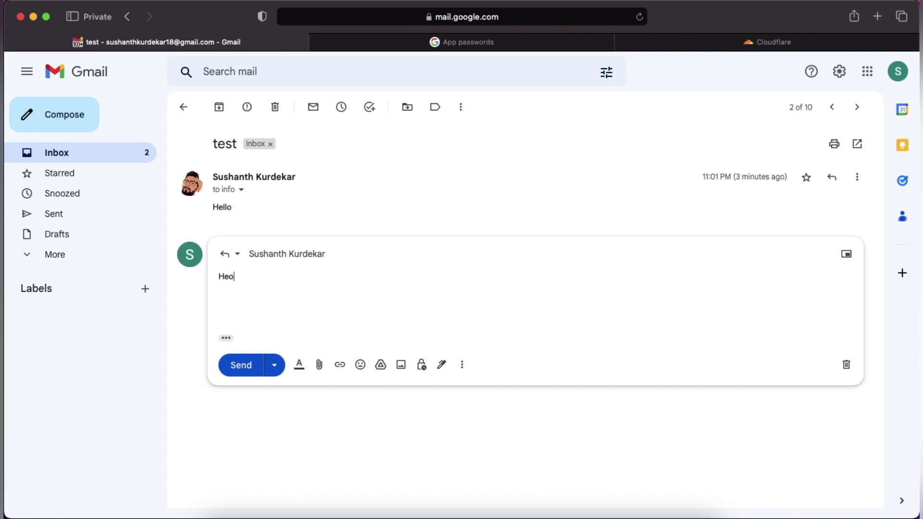
key(BackSpace)
text(llo)
click(249, 374)
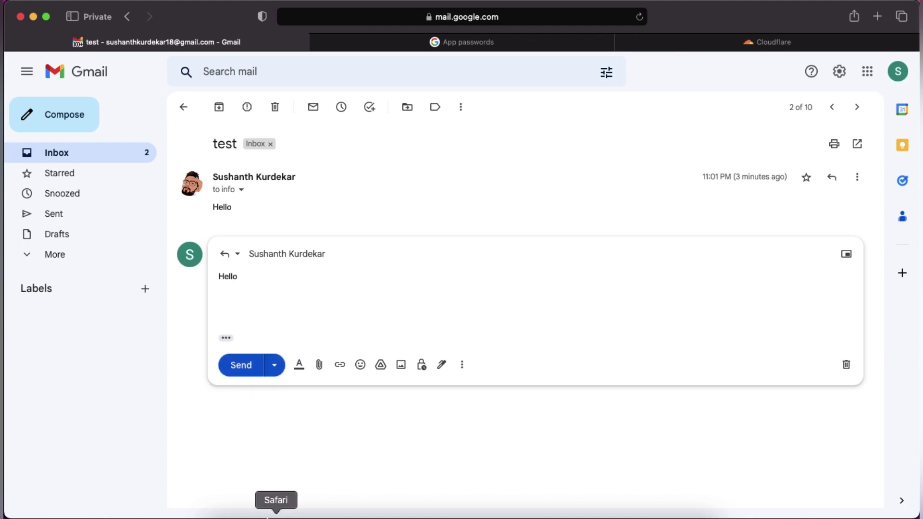
- Reload the other Gmail inbox window to check whether the reply arrived
right_click(276, 515)
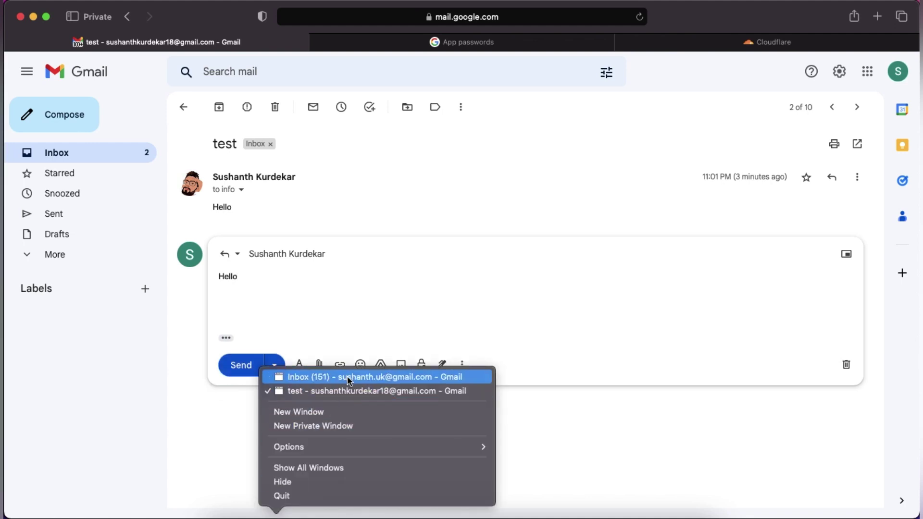
click(374, 377)
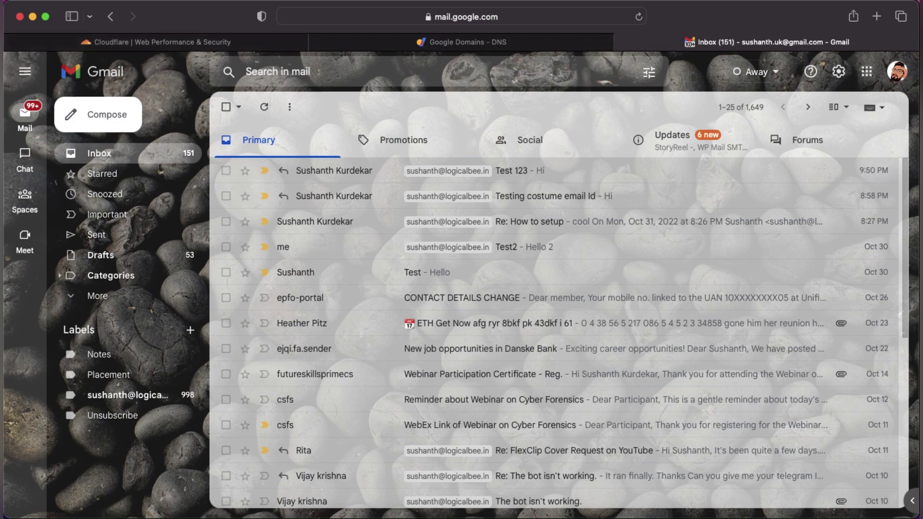
click(640, 17)
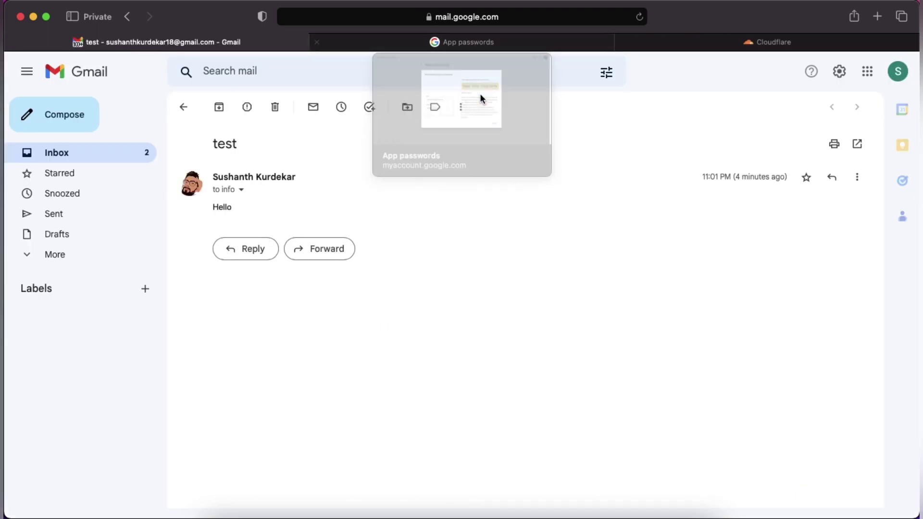
- Dismiss the generated app password notice on the App passwords page and return to the test email
click(475, 47)
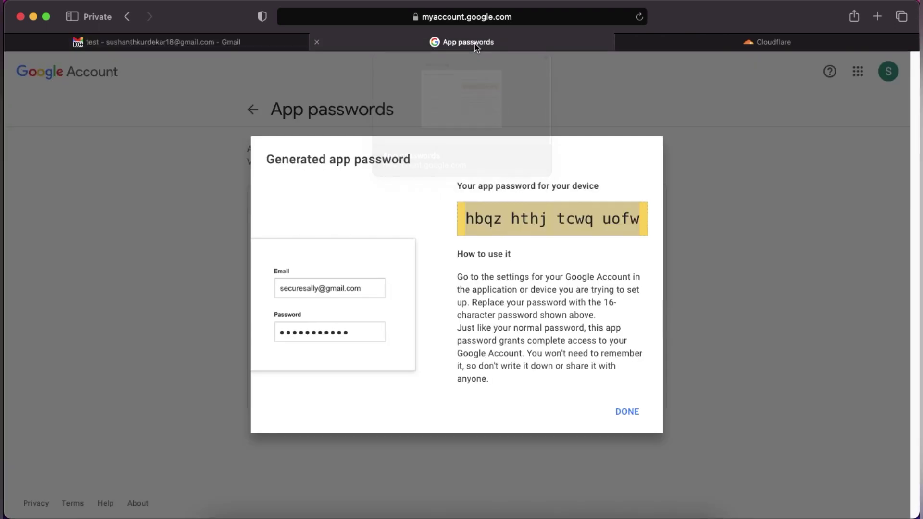
click(629, 413)
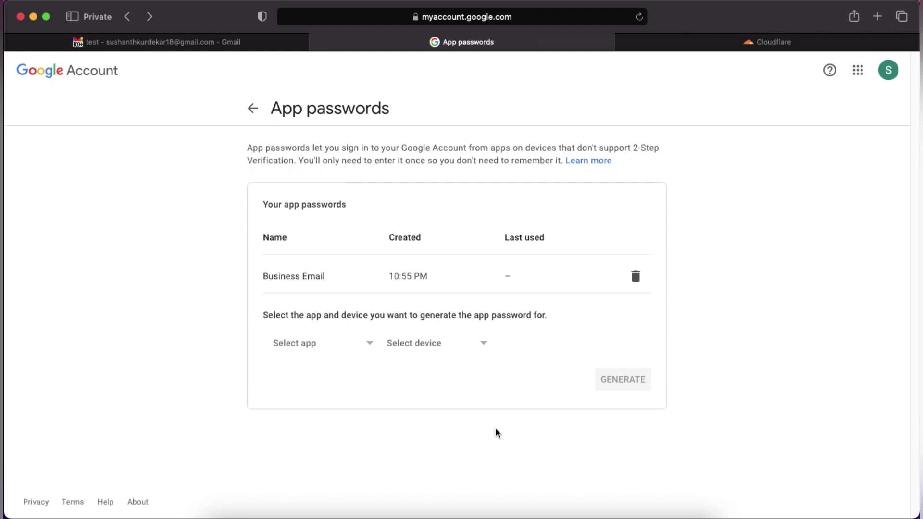
scroll(498, 433, down, 1)
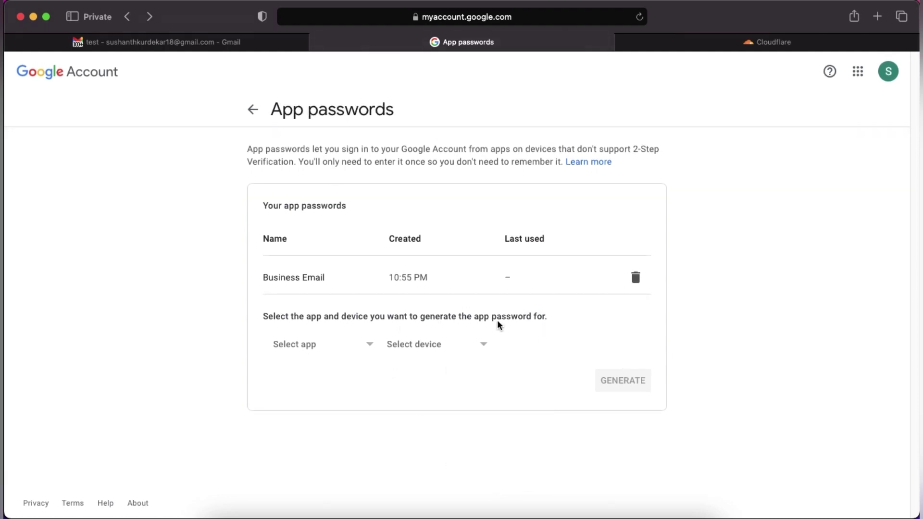
click(152, 46)
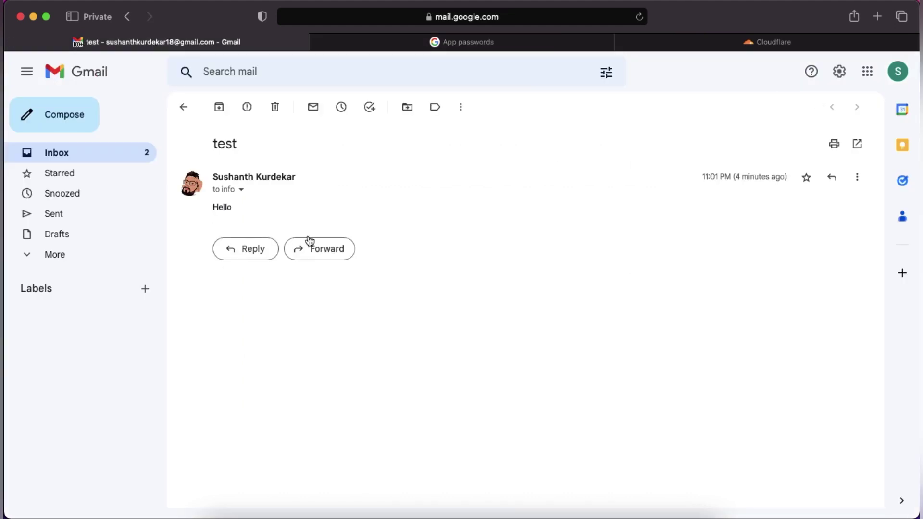
- Start a reply to the test email with MakeMyProjects (the info address) as the sender
click(250, 249)
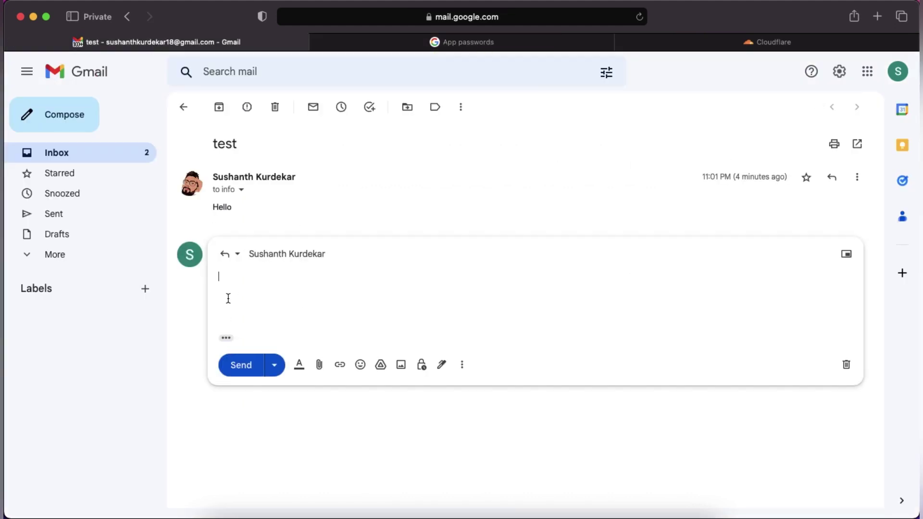
click(279, 253)
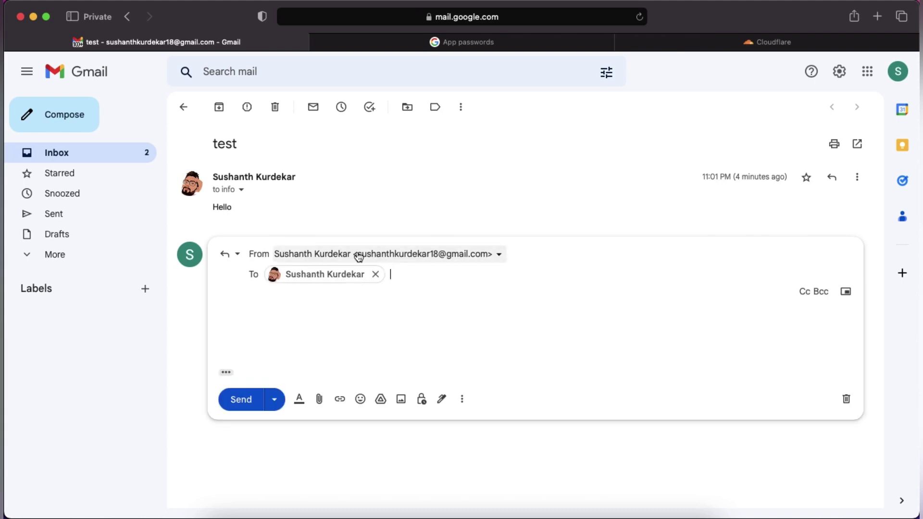
click(443, 254)
click(449, 296)
- Write 'Hello Hi its working' as the reply body and send it
click(304, 334)
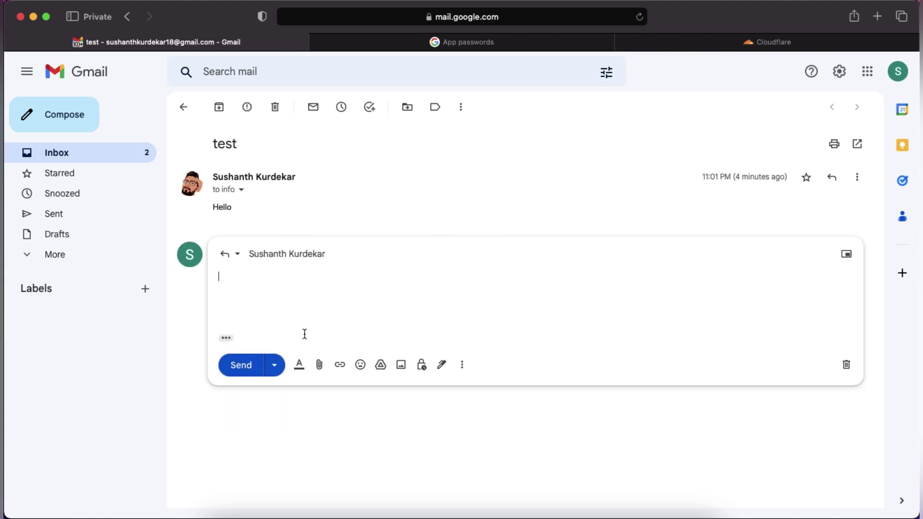
text(Hello Hi)
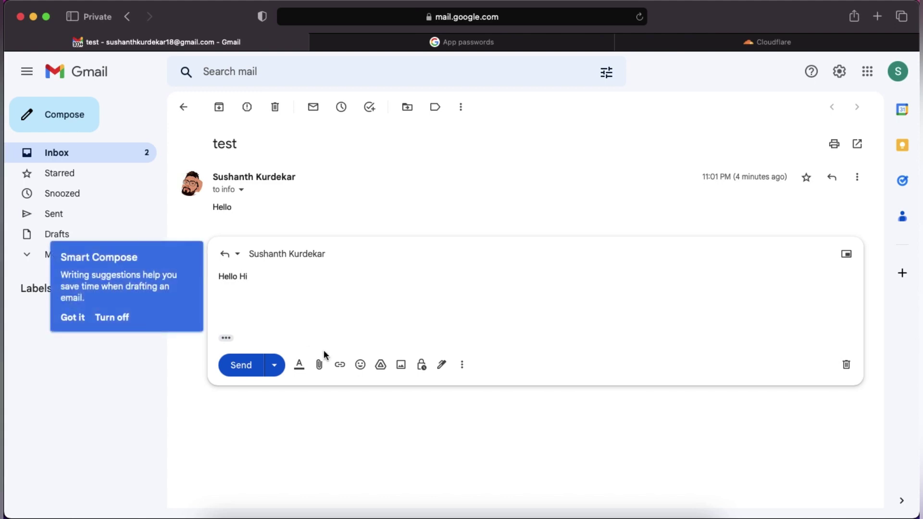
text( its wor)
text(g)
click(243, 365)
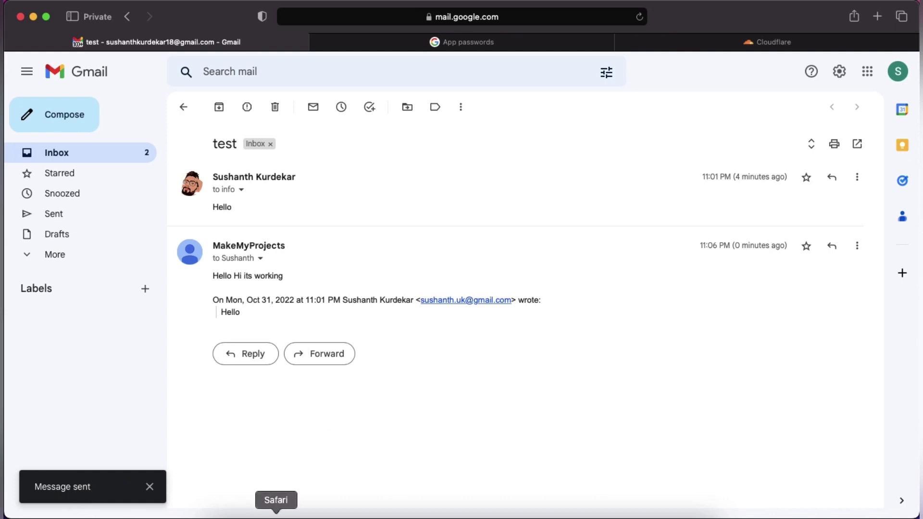
- Switch to the other Gmail inbox to check that the reply arrived
right_click(276, 513)
click(335, 377)
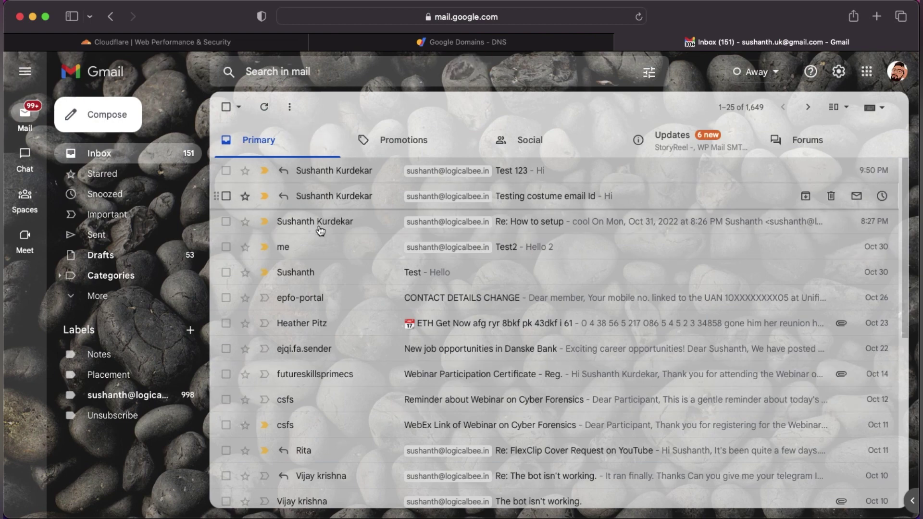
scroll(394, 339, down, 5)
scroll(394, 339, up, 5)
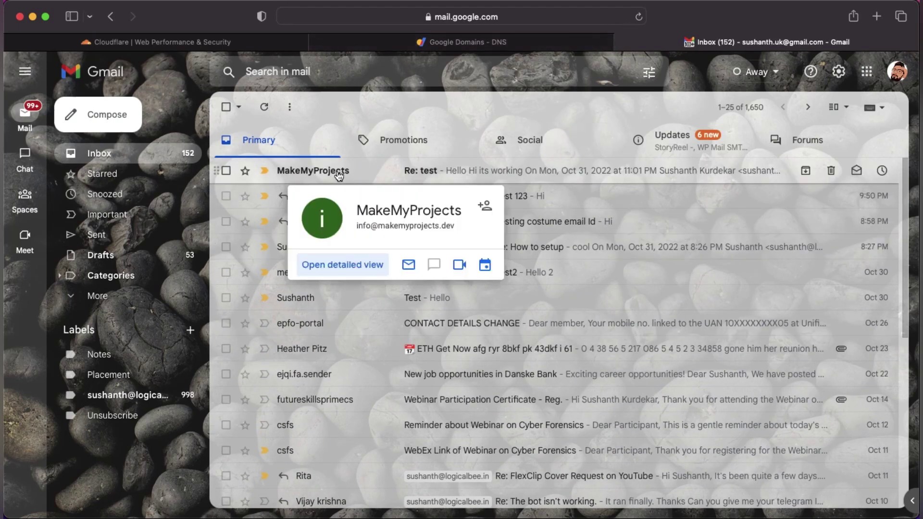
- Open the 'Re: test' reply and confirm it came from MakeMyProjects via gmail.com
click(435, 173)
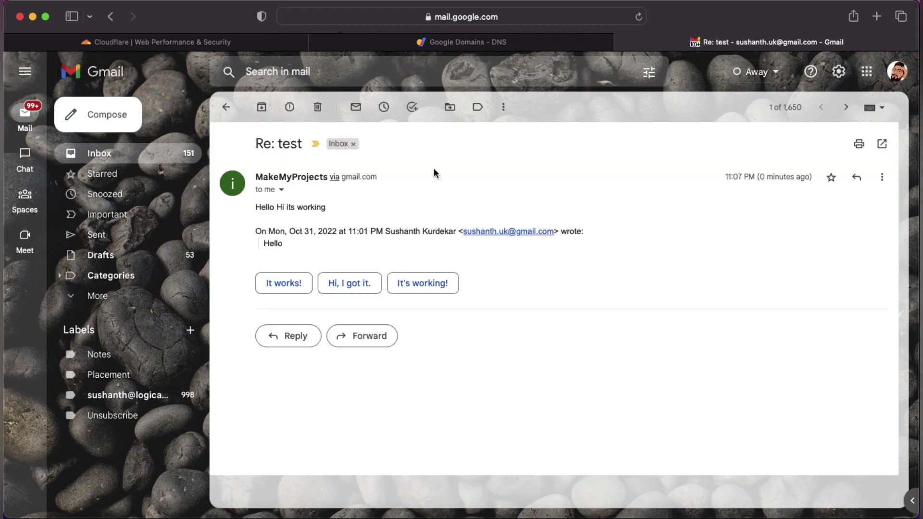
click(281, 190)
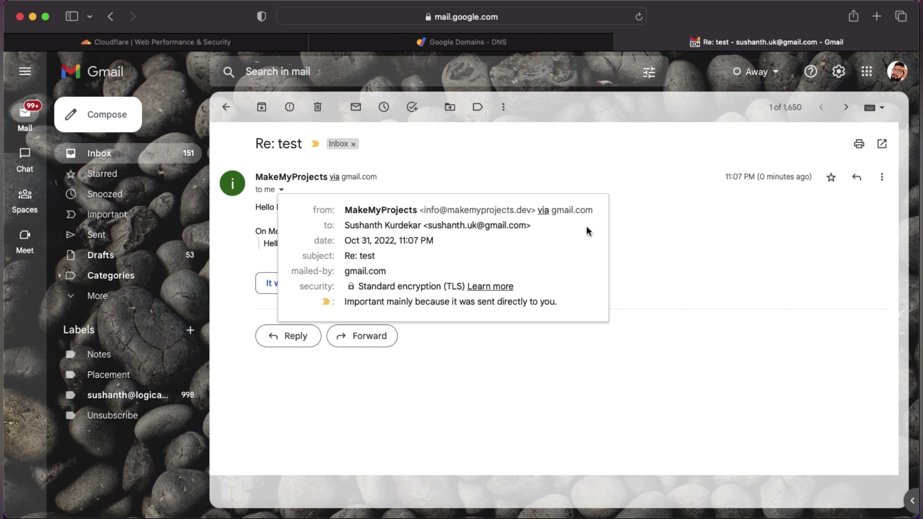
click(370, 406)
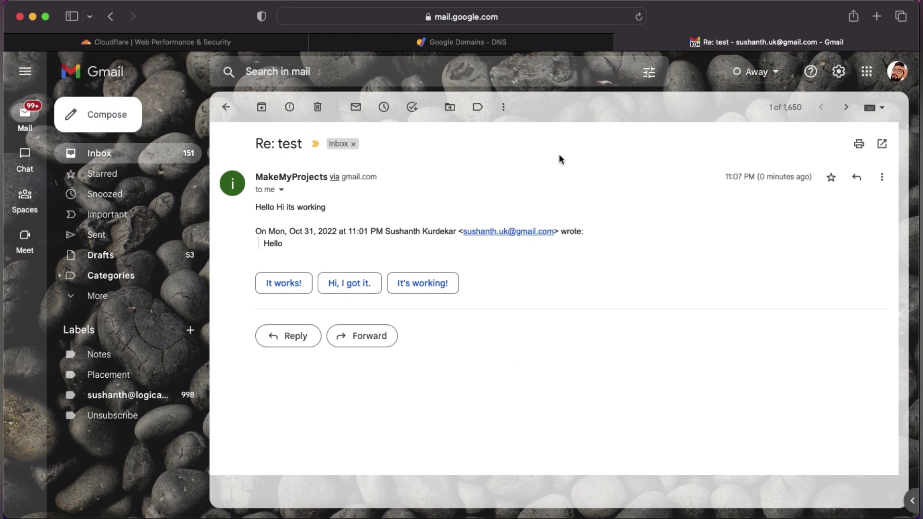
right_click(276, 510)
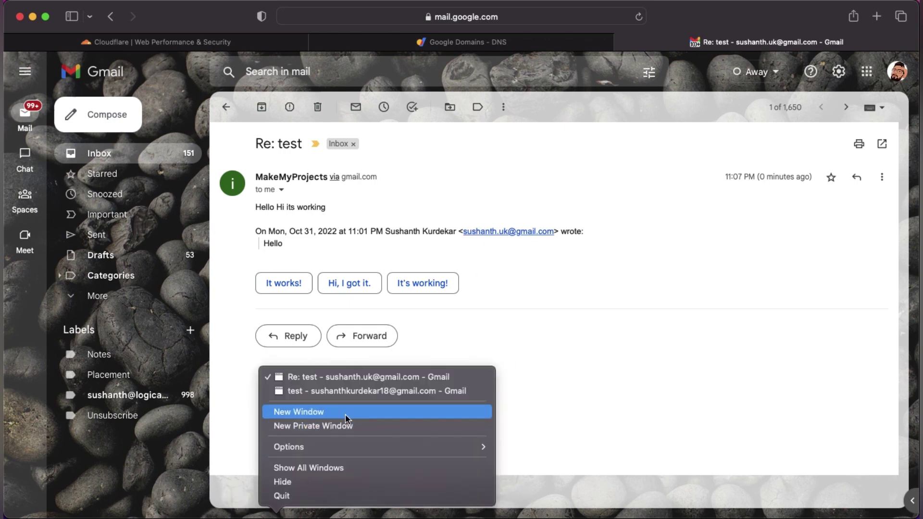
- In the second account's Accounts and Import settings, choose 'Reply from the same address the message was sent to'
click(355, 392)
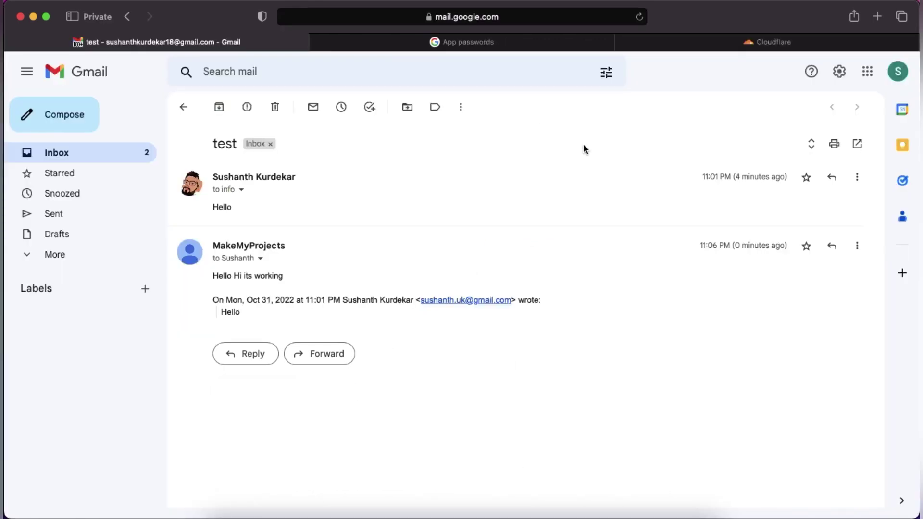
click(839, 73)
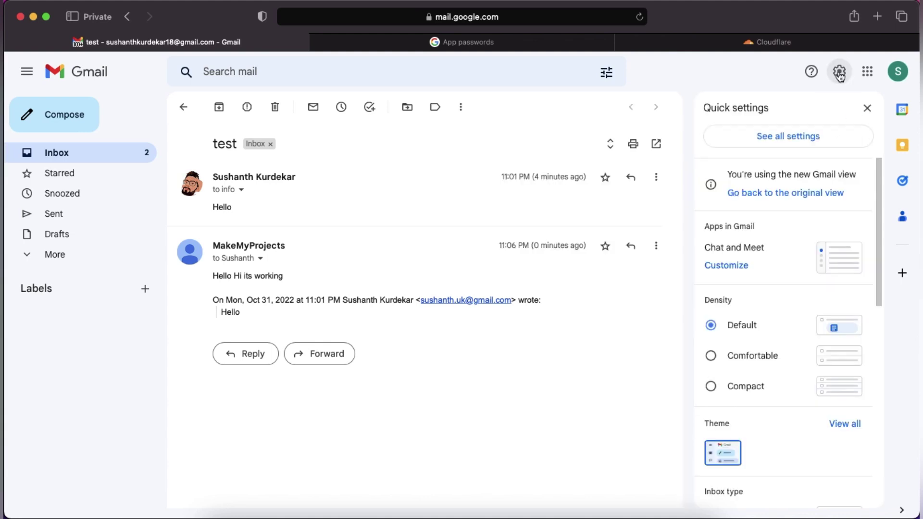
click(792, 138)
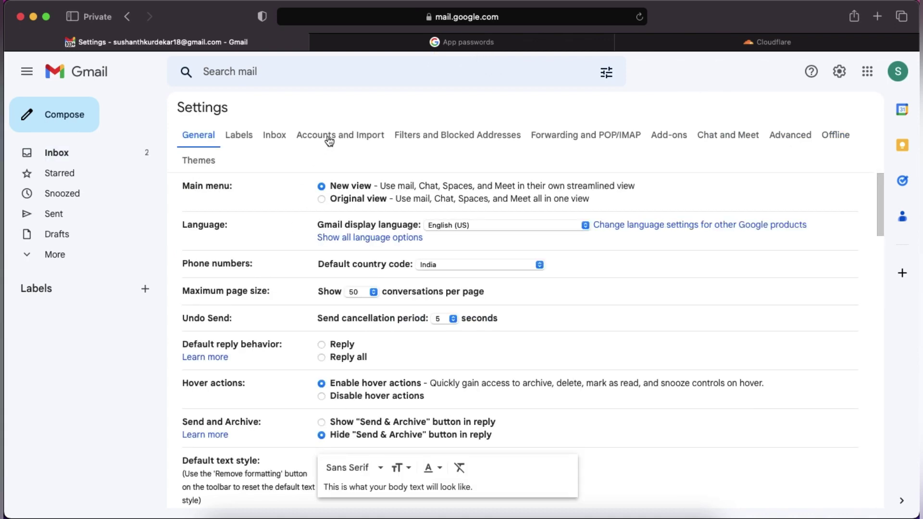
click(342, 137)
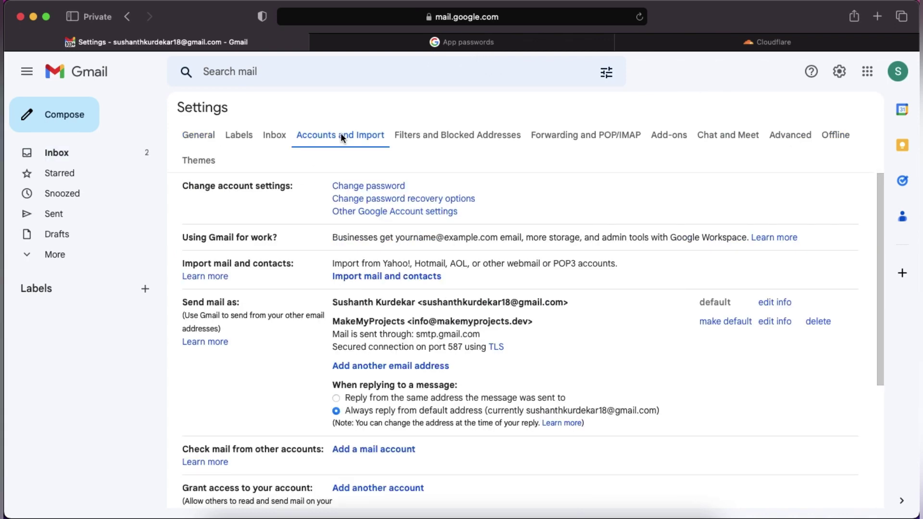
scroll(505, 423, down, 5)
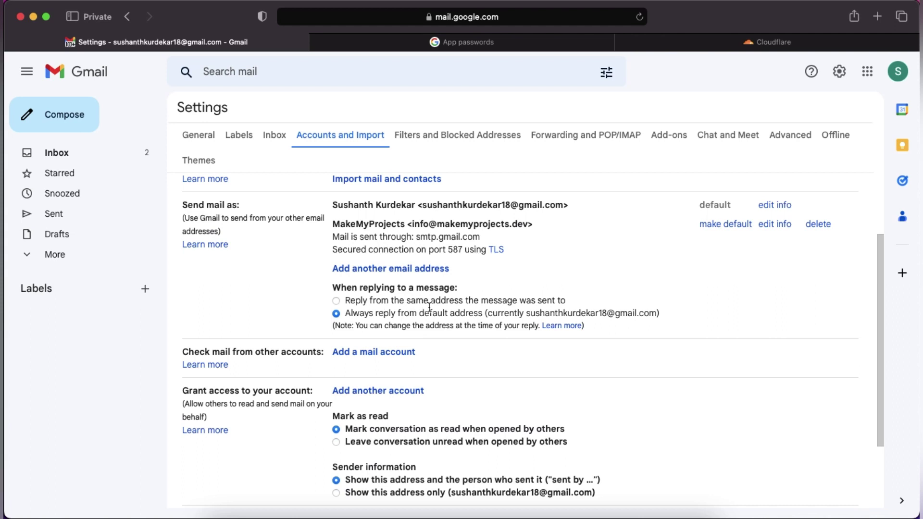
click(336, 301)
scroll(473, 420, down, 3)
scroll(472, 420, up, 6)
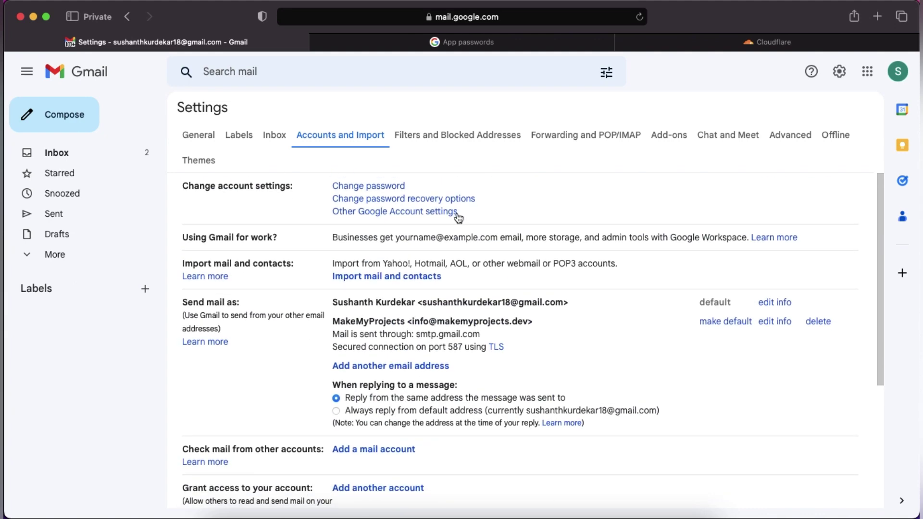
click(437, 136)
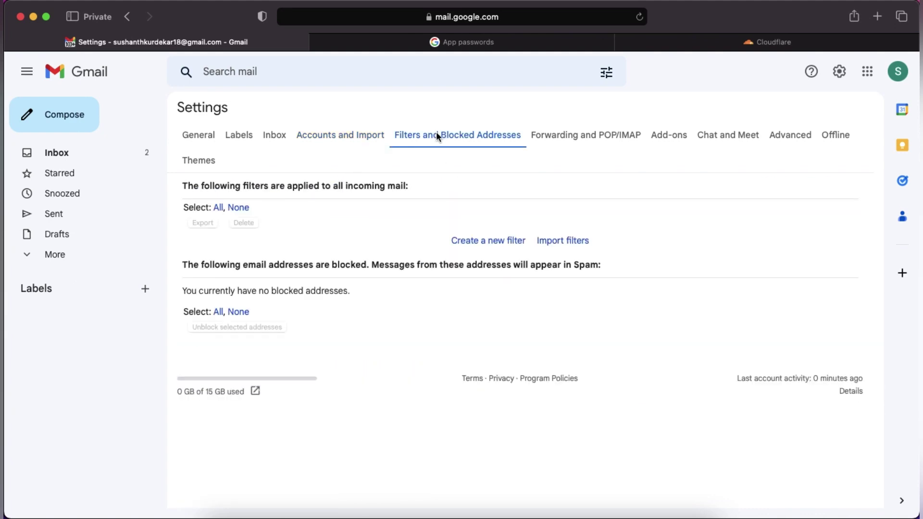
- Start a new filter matching mail sent To the MakeMyProjects info address
click(488, 241)
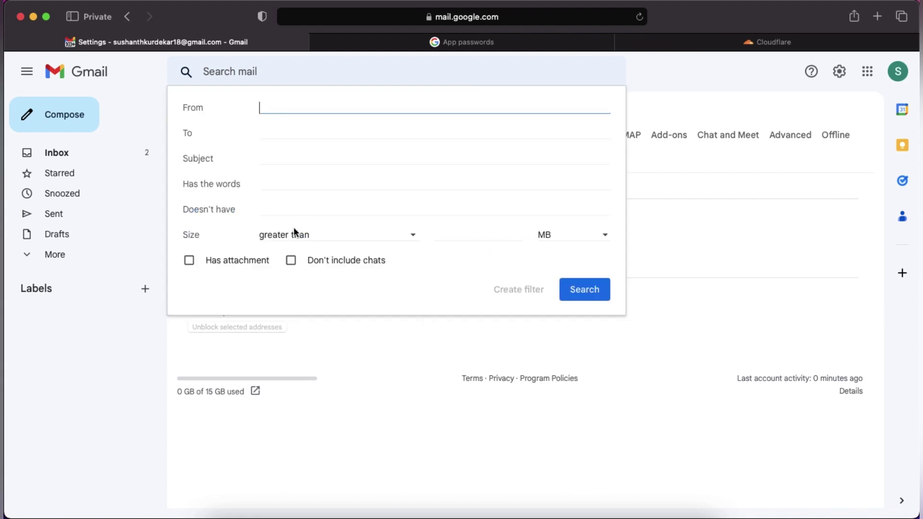
click(278, 127)
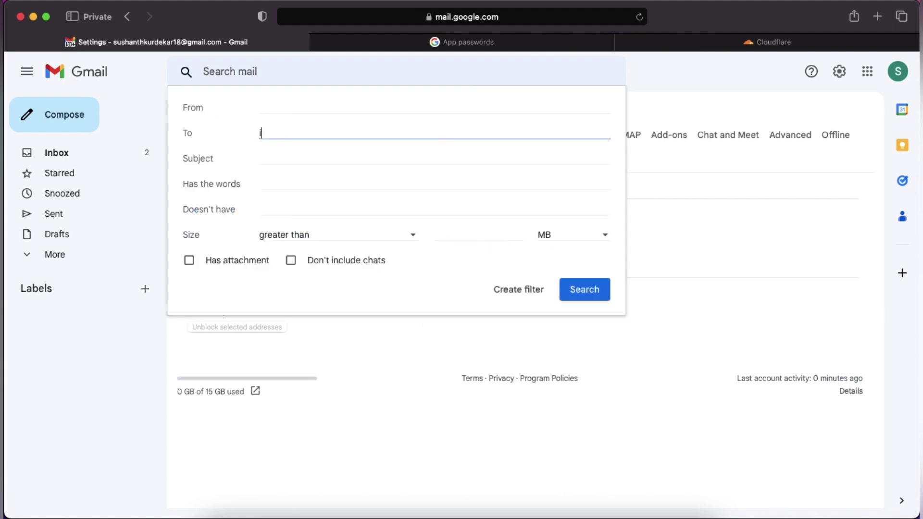
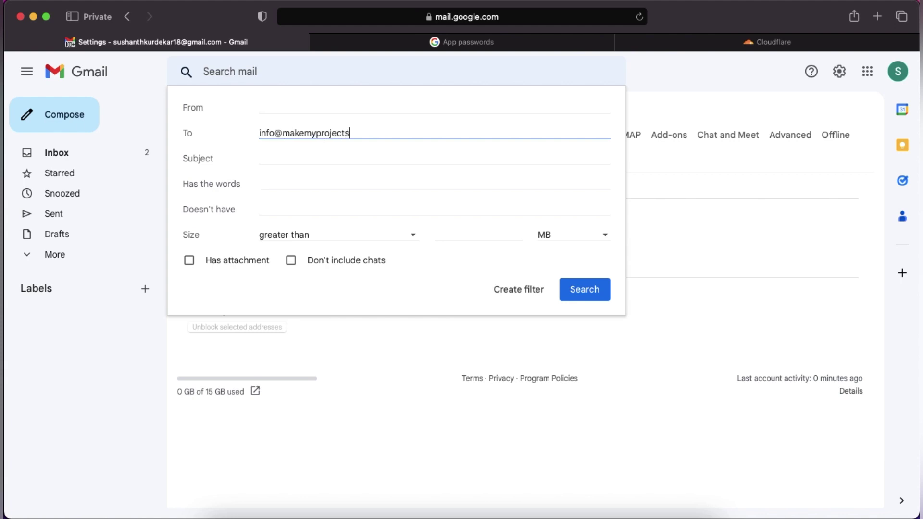
click(368, 163)
click(517, 290)
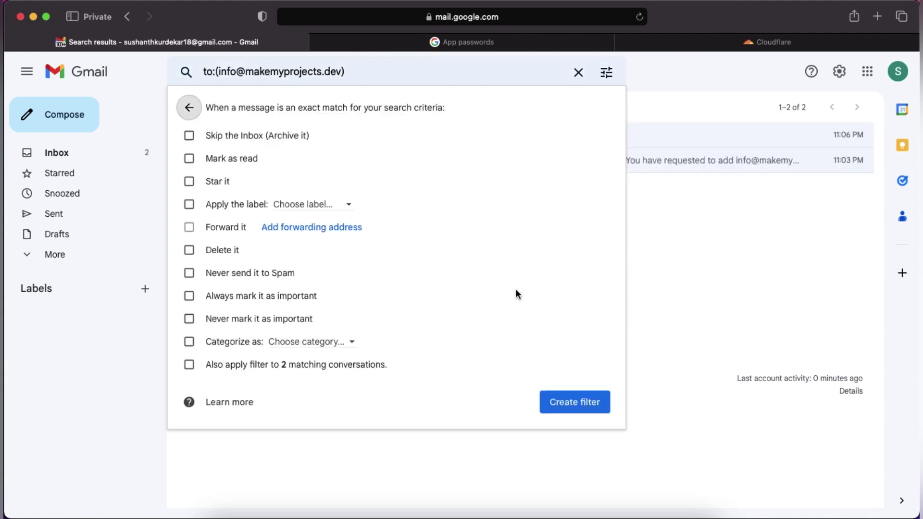
- Have the filter apply a new label named for the info address, including 2 existing conversations
click(189, 204)
click(319, 206)
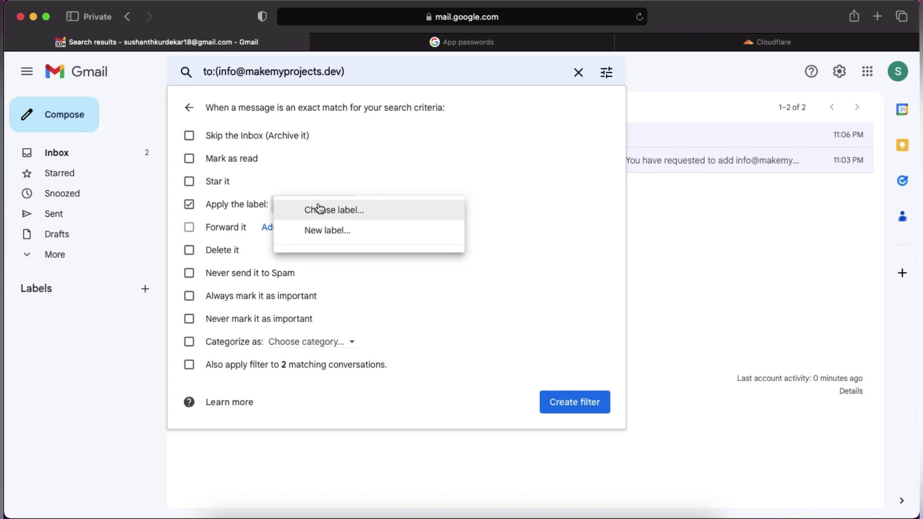
click(338, 233)
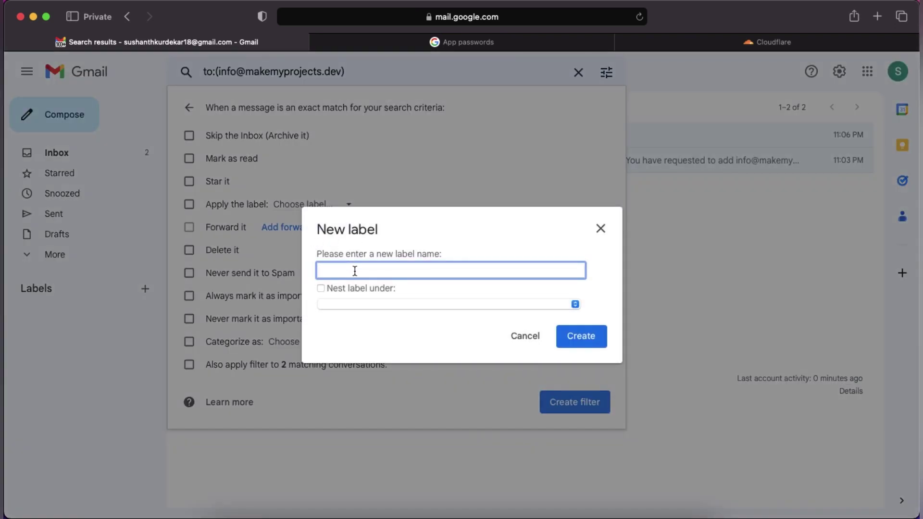
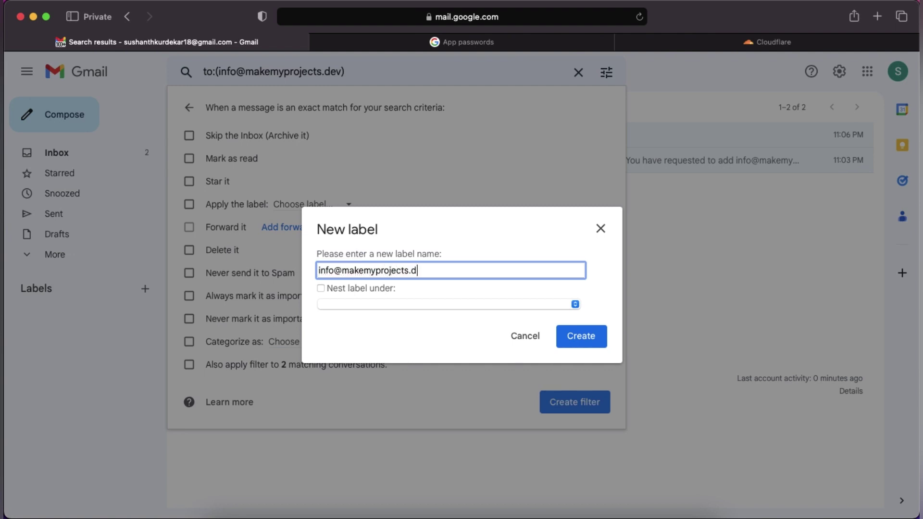
click(587, 342)
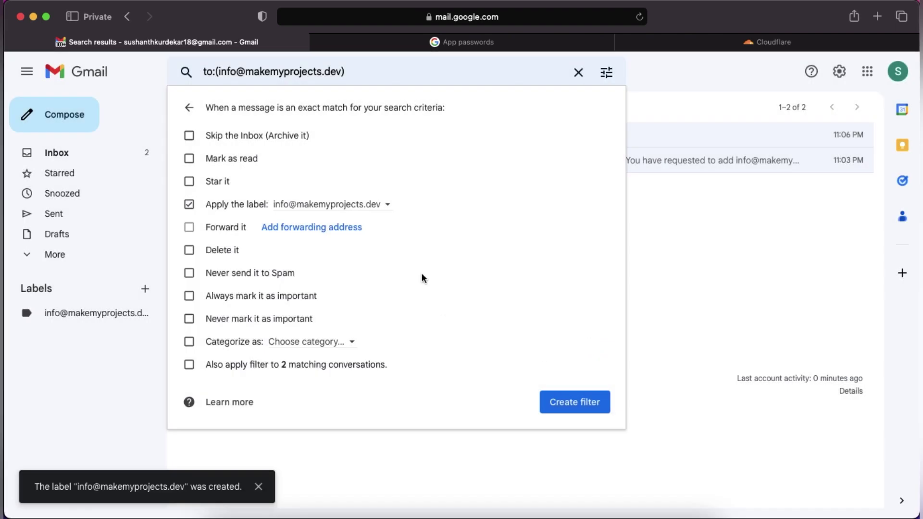
click(189, 365)
click(587, 403)
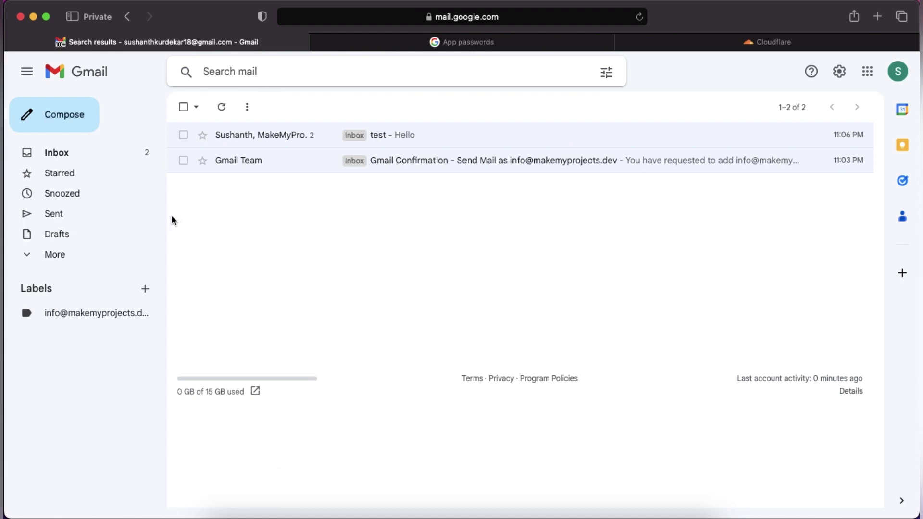
- Go back to the inbox, then view the info label listing its 2 tagged conversations
click(89, 159)
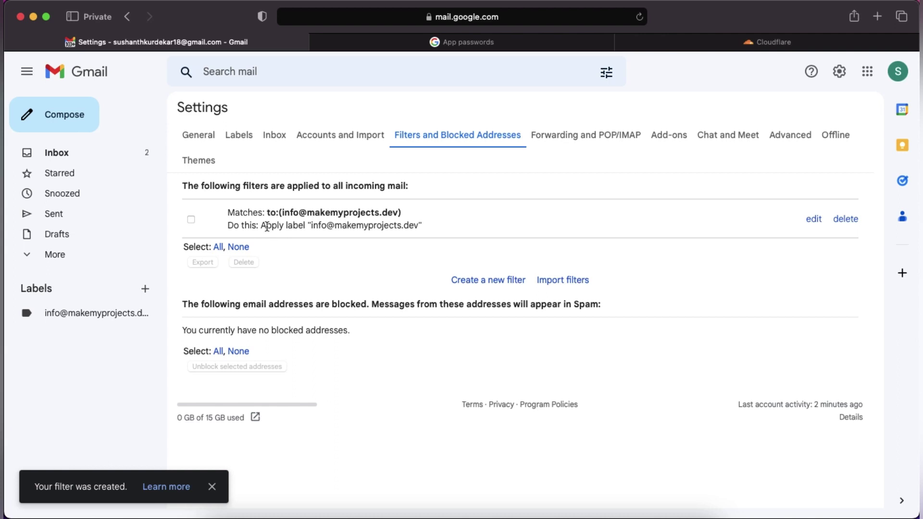
click(87, 154)
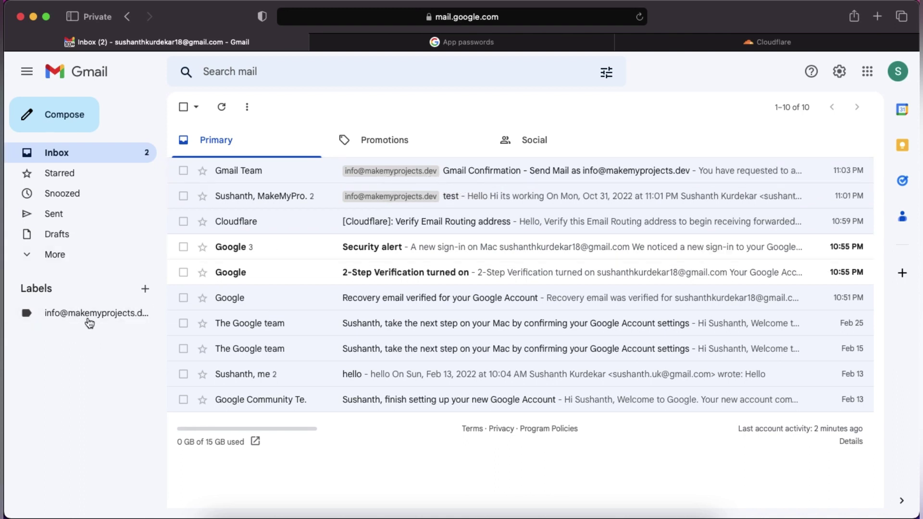
click(89, 321)
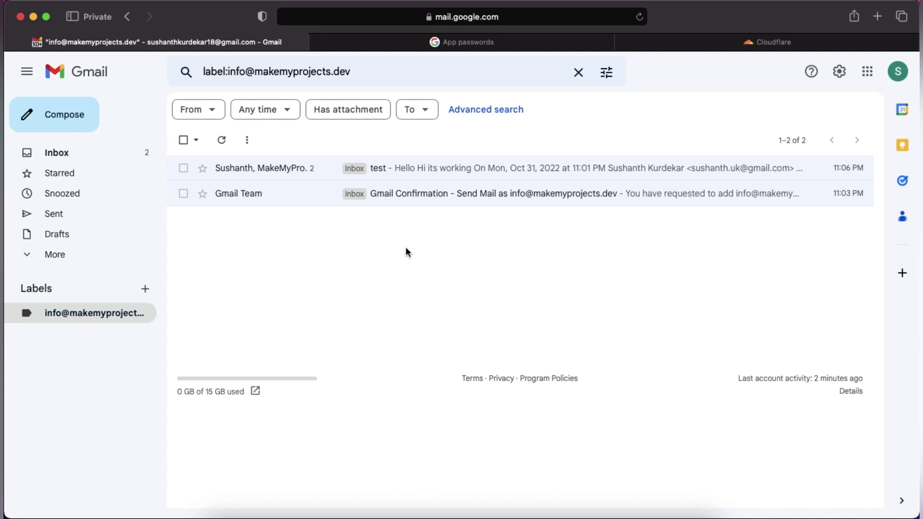
right_click(276, 510)
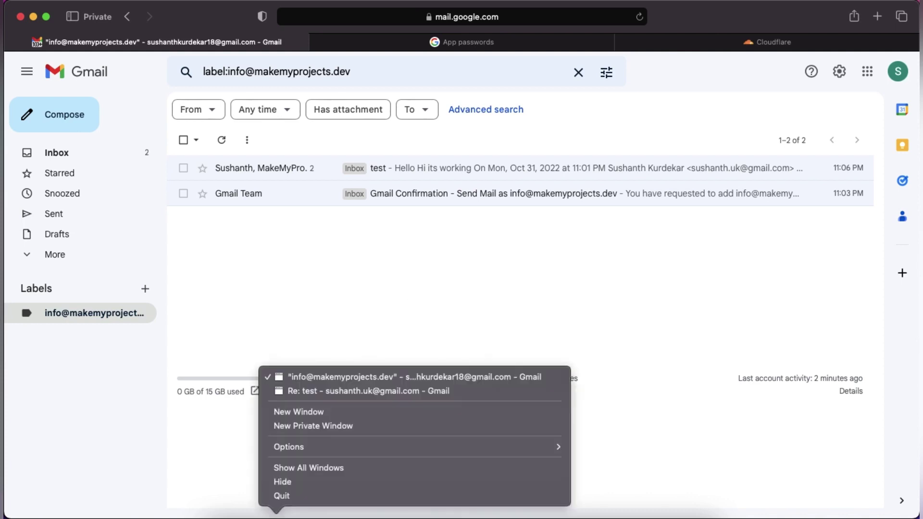
click(344, 391)
- In Cloudflare Email Routing, fill in custom address 'support' forwarding to the existing verified Gmail destination
click(183, 42)
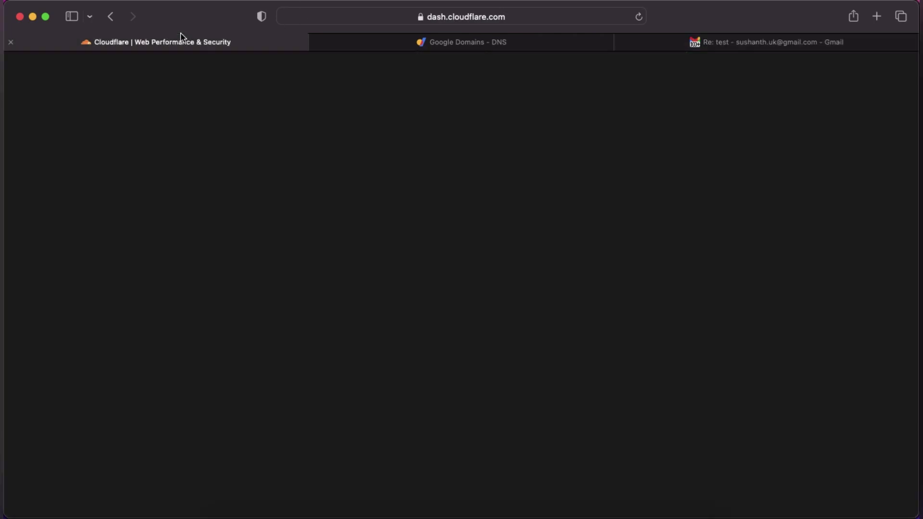
scroll(672, 282, down, 5)
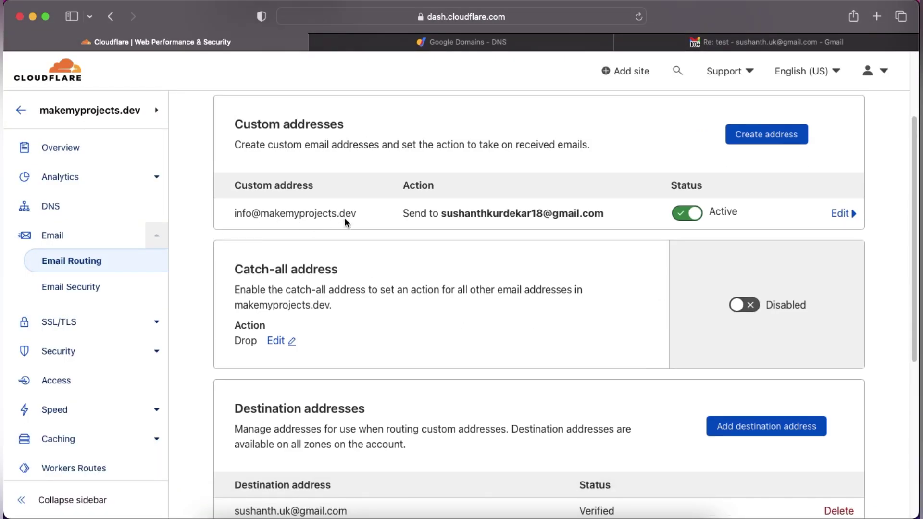
click(768, 134)
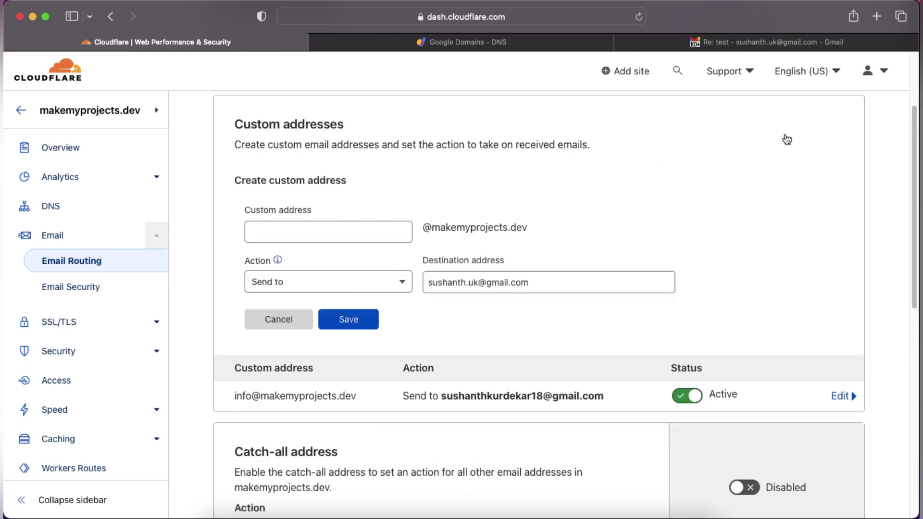
click(373, 232)
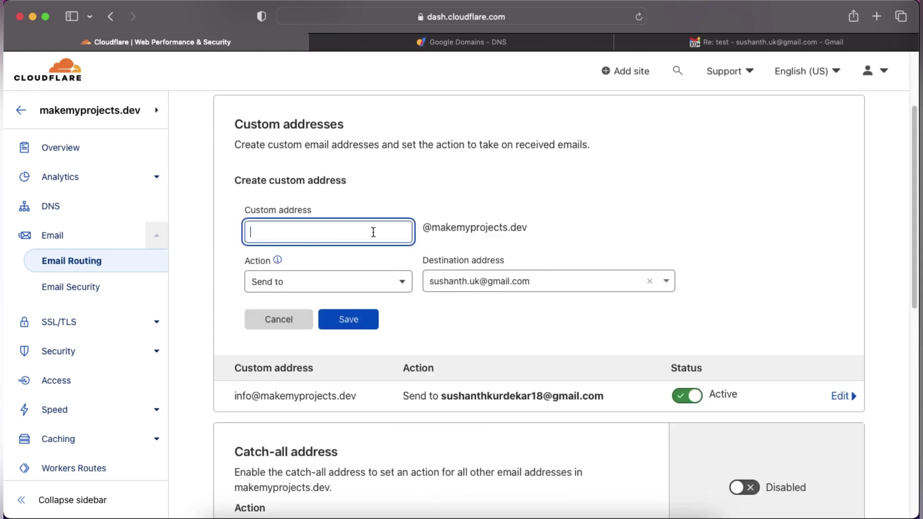
text(support)
click(562, 283)
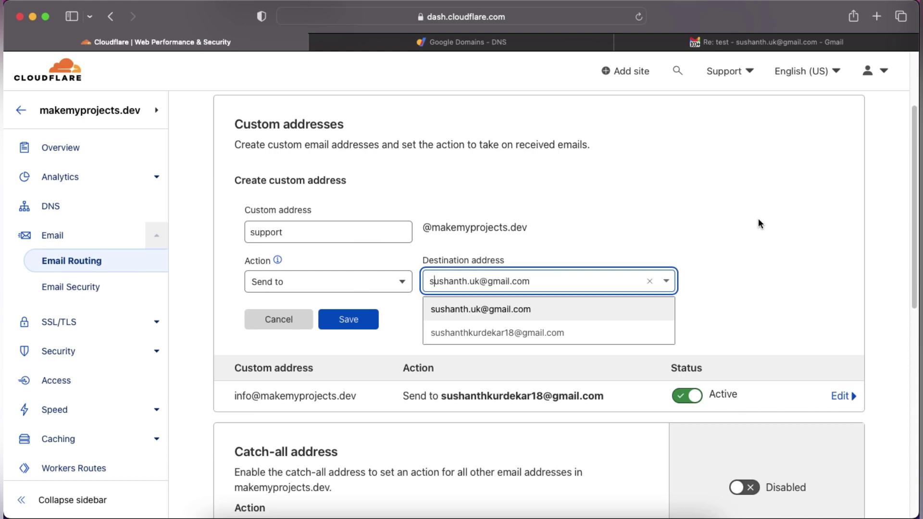
click(731, 241)
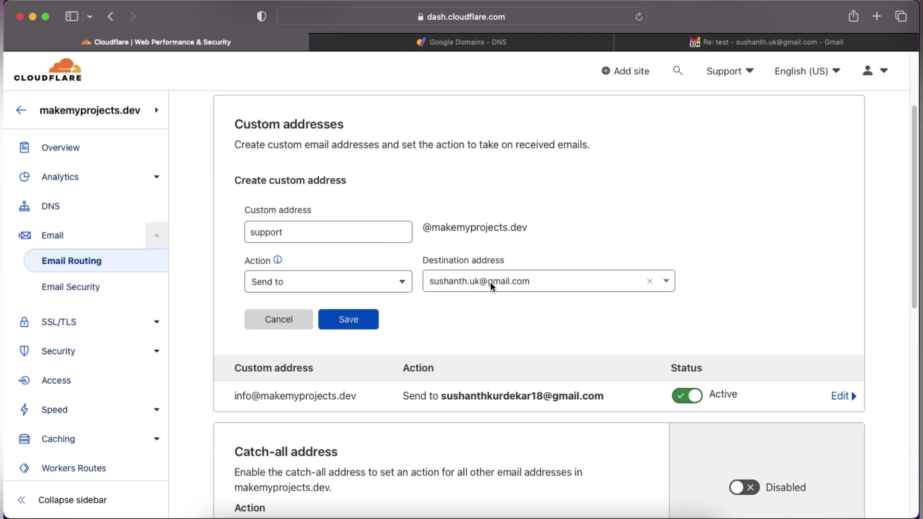
scroll(500, 371, down, 1)
scroll(500, 371, down, 5)
scroll(501, 372, down, 1)
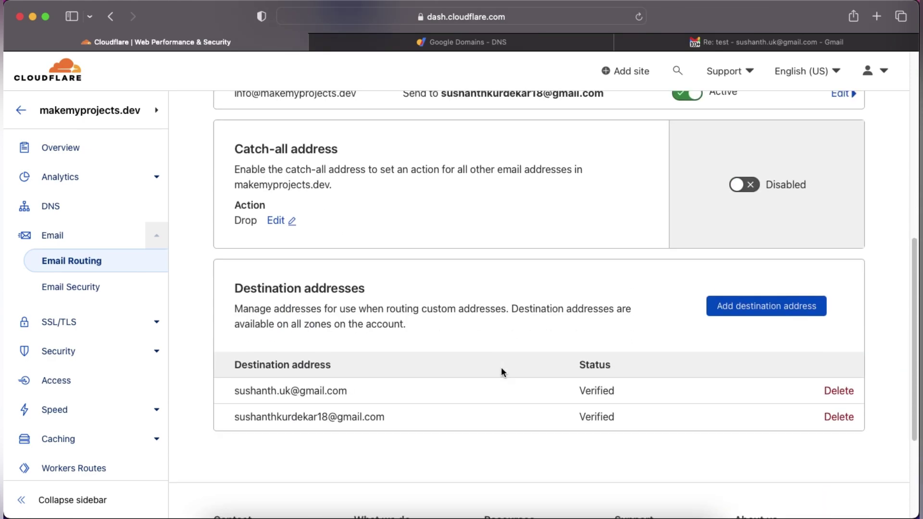